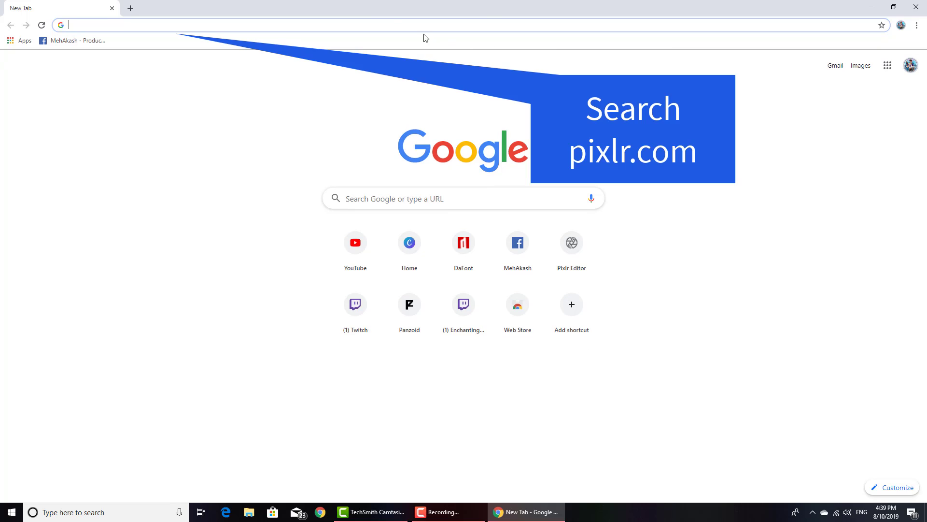
Open Pixlr Editor at pixlr.com/editor, continue with the classic editor and allow the site to run Flash
{"action": "type", "text": "pixlr"}
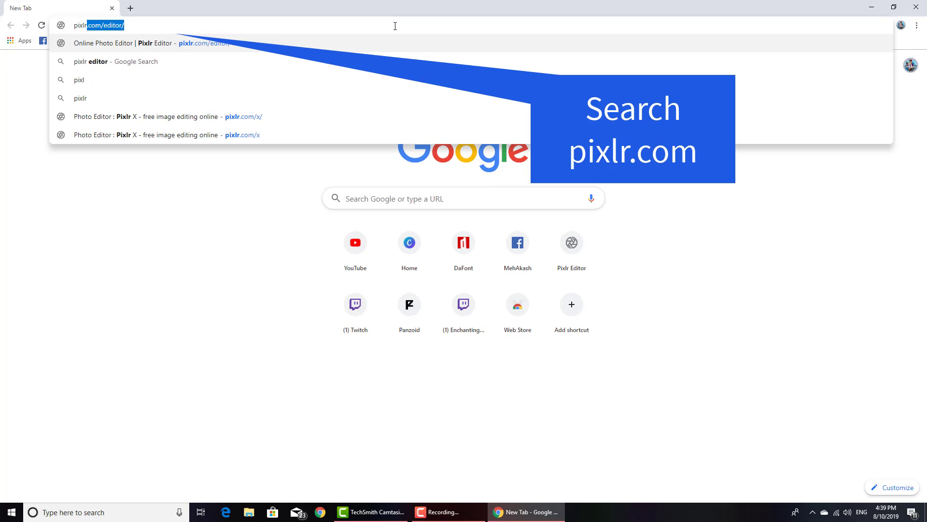
{"action": "type", "text": ".com"}
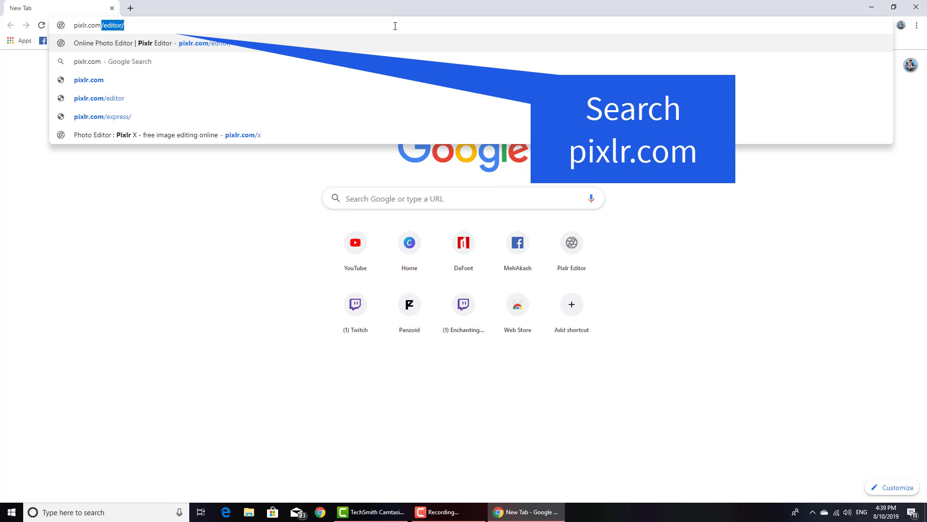
{"action": "key", "text": "Return"}
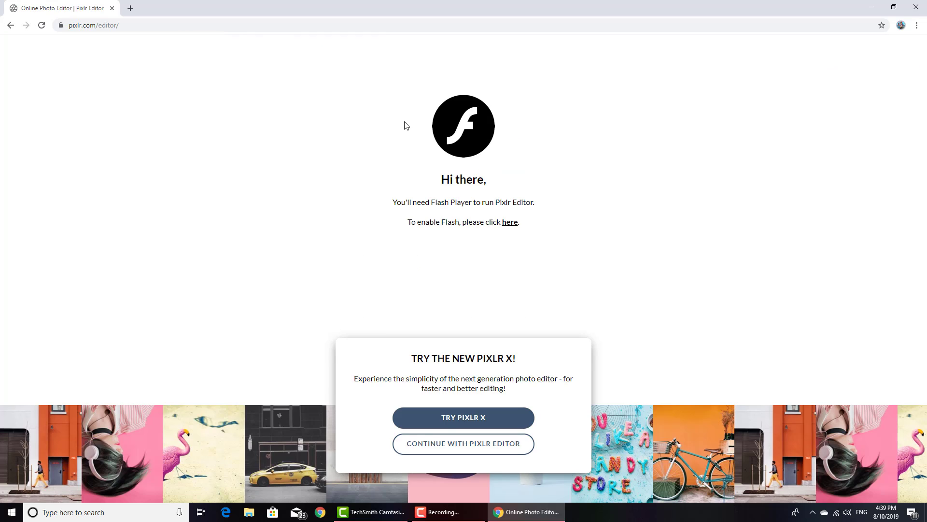
{"action": "left_click", "coordinate": [445, 451]}
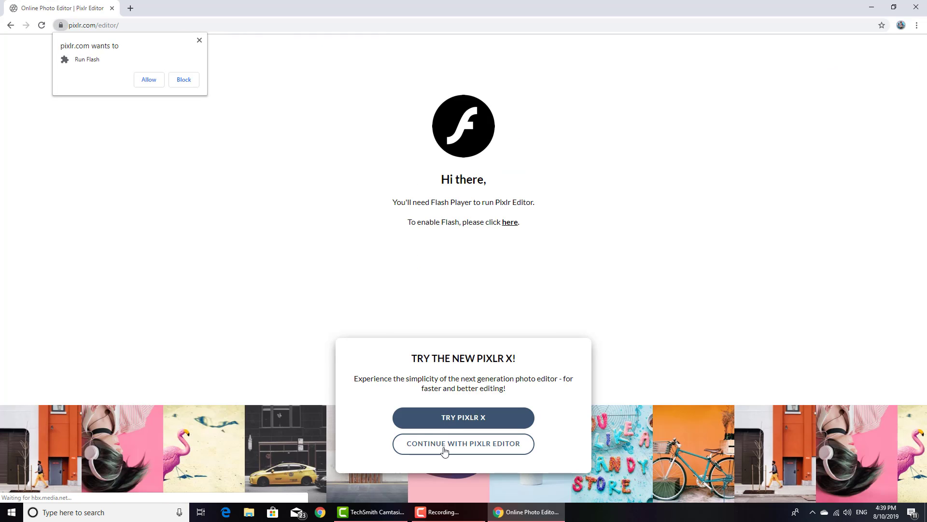
{"action": "left_click", "coordinate": [147, 81]}
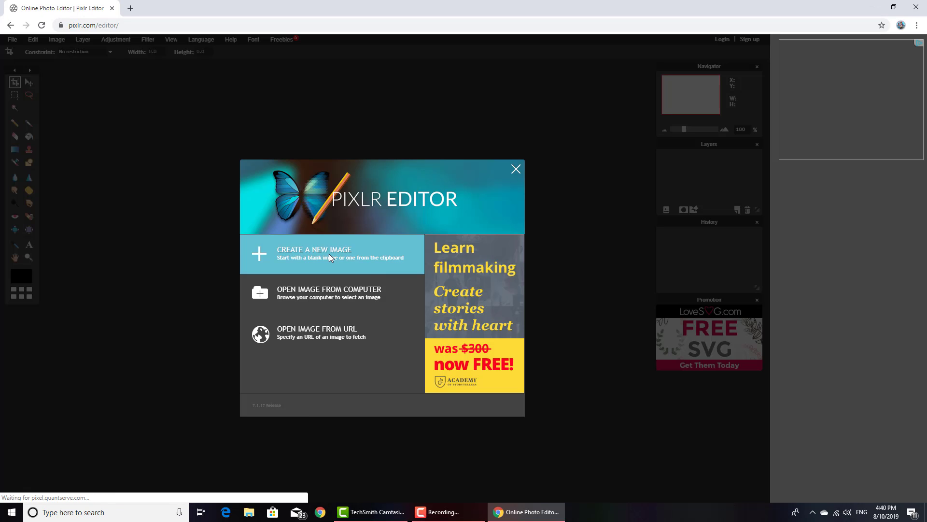
Create a new blank image 800 pixels wide and 800 pixels high
{"action": "left_click", "coordinate": [329, 254]}
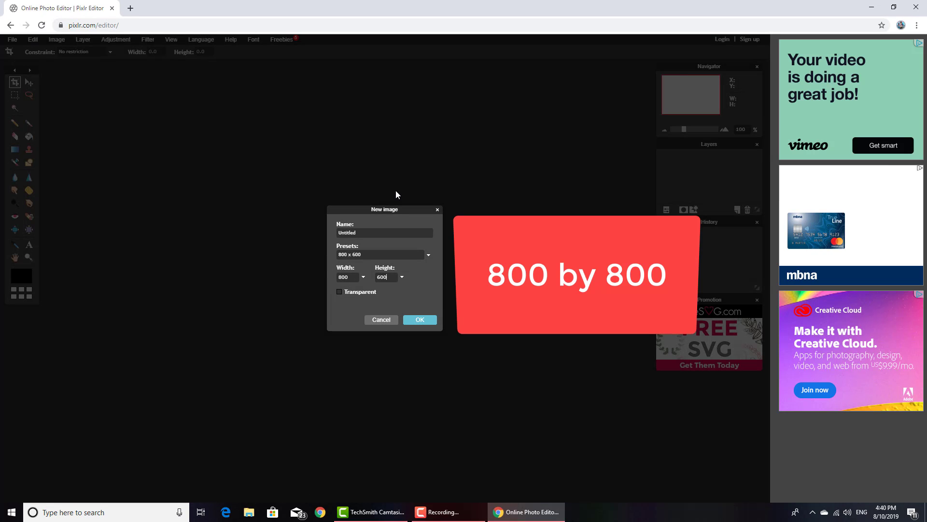
{"action": "key", "text": "BackSpace"}
{"action": "key", "text": "BackSpace"}
{"action": "key", "text": "BackSpace"}
{"action": "type", "text": "800"}
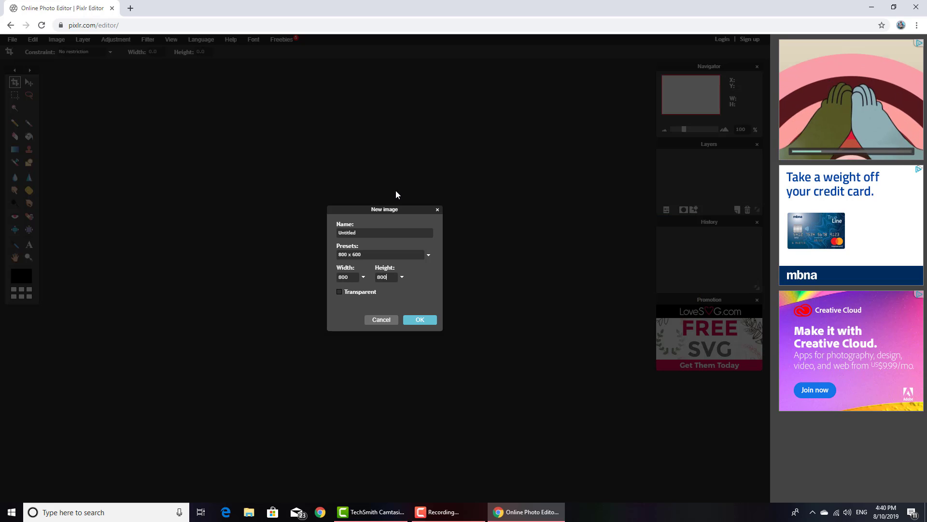
{"action": "left_click", "coordinate": [420, 320]}
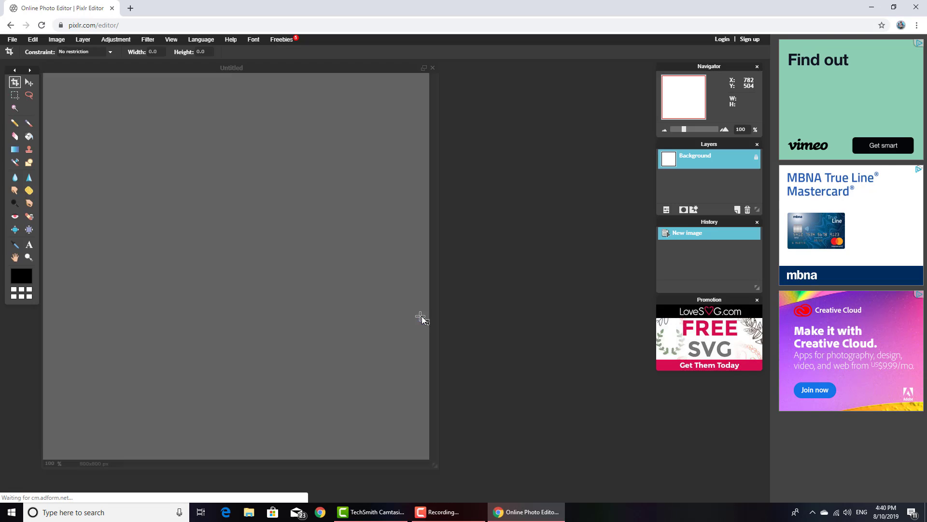
Search Google Images for "fortnite background" in a new browser tab
{"action": "left_click", "coordinate": [131, 8]}
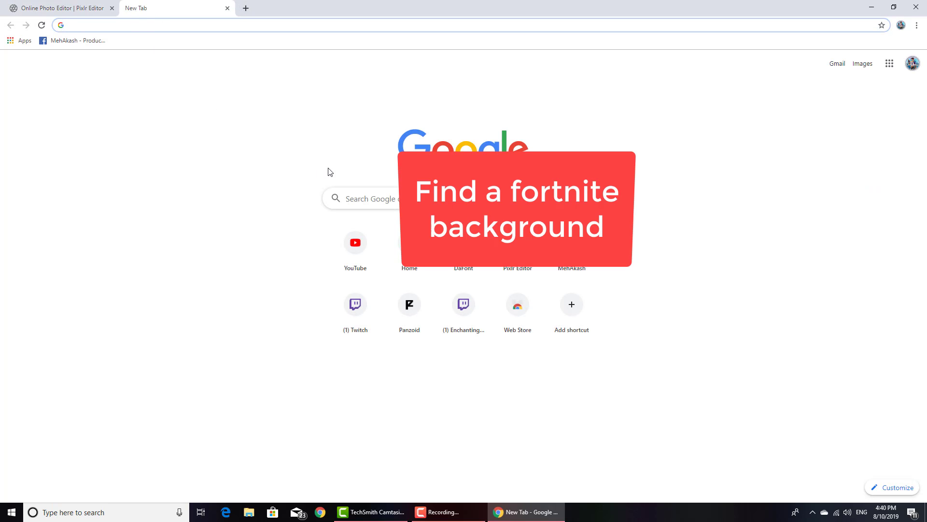
{"action": "left_click", "coordinate": [372, 193]}
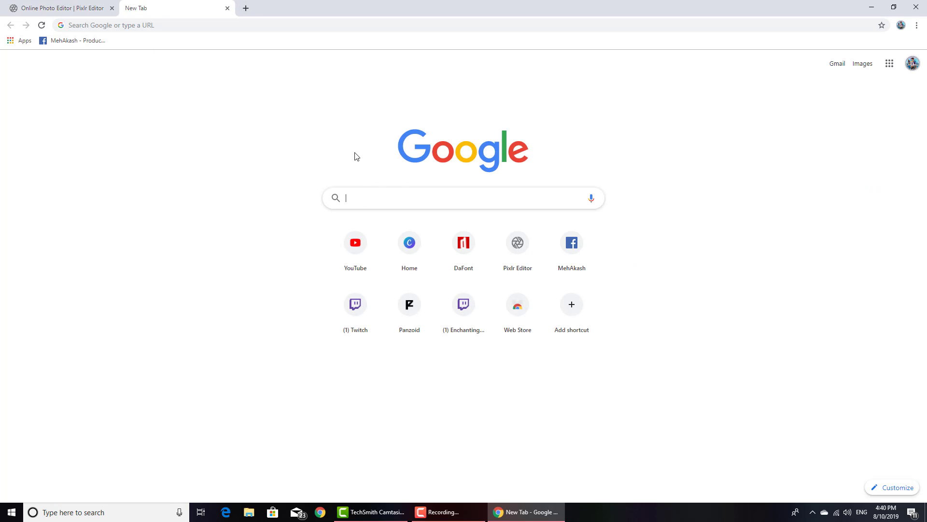
{"action": "type", "text": "fortnit"}
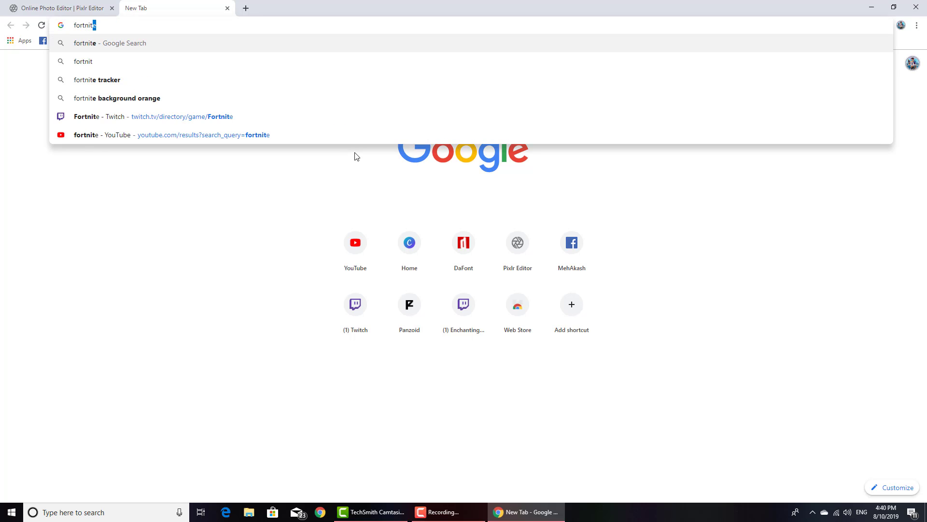
{"action": "type", "text": "e background"}
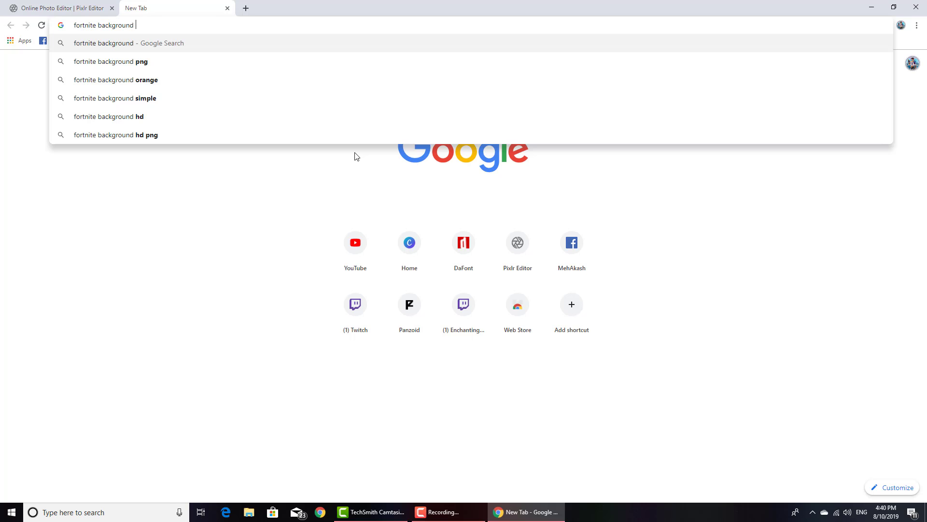
{"action": "key", "text": "Return"}
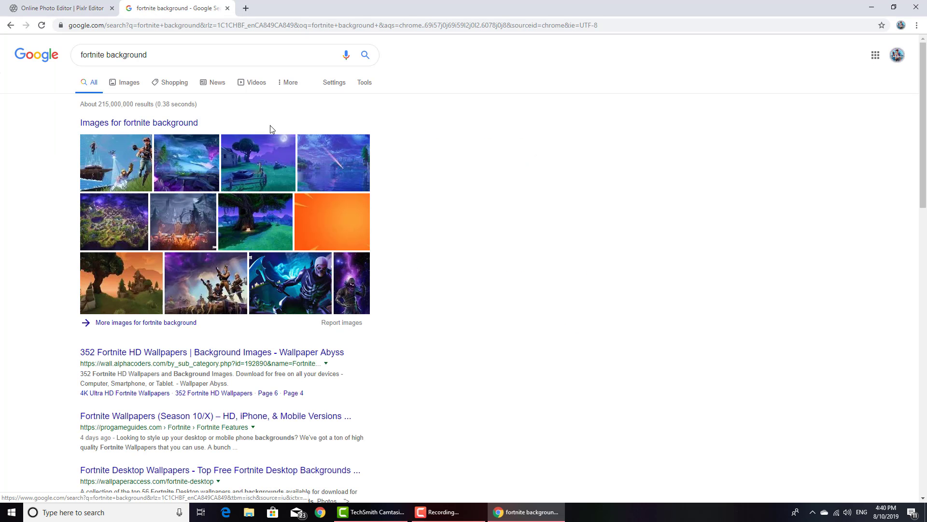
{"action": "left_click", "coordinate": [125, 83]}
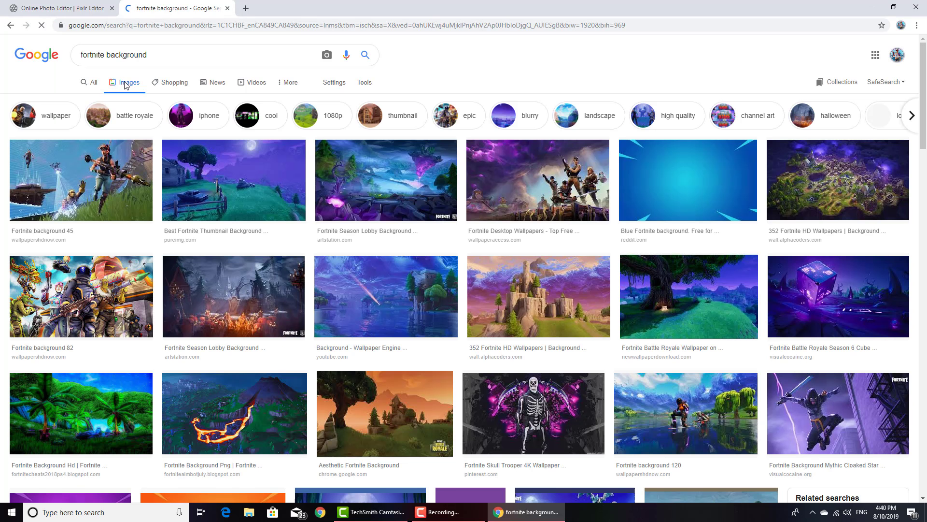
Save the full-size ArtStation Fortnite Season Lobby Background picture to the Downloads folder as a JPEG image
{"action": "left_click", "coordinate": [396, 184]}
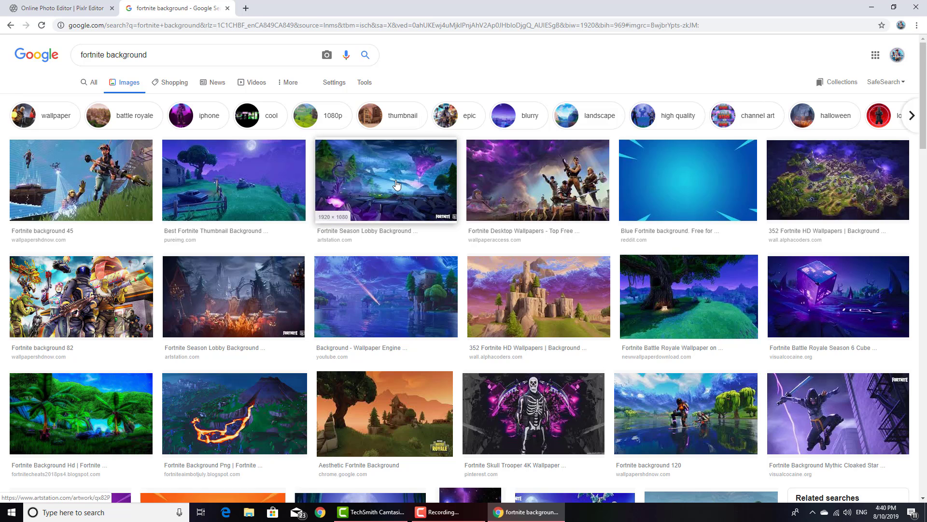
{"action": "right_click", "coordinate": [662, 163]}
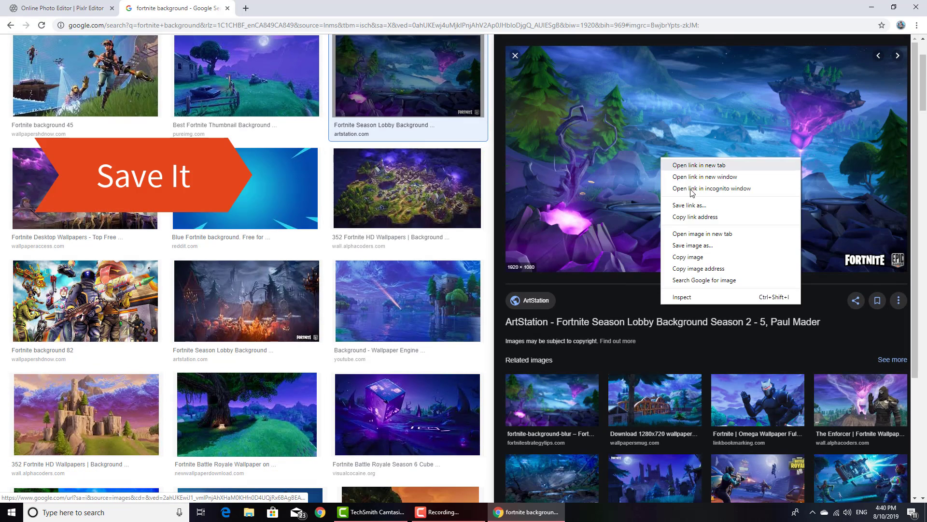
{"action": "left_click", "coordinate": [697, 245]}
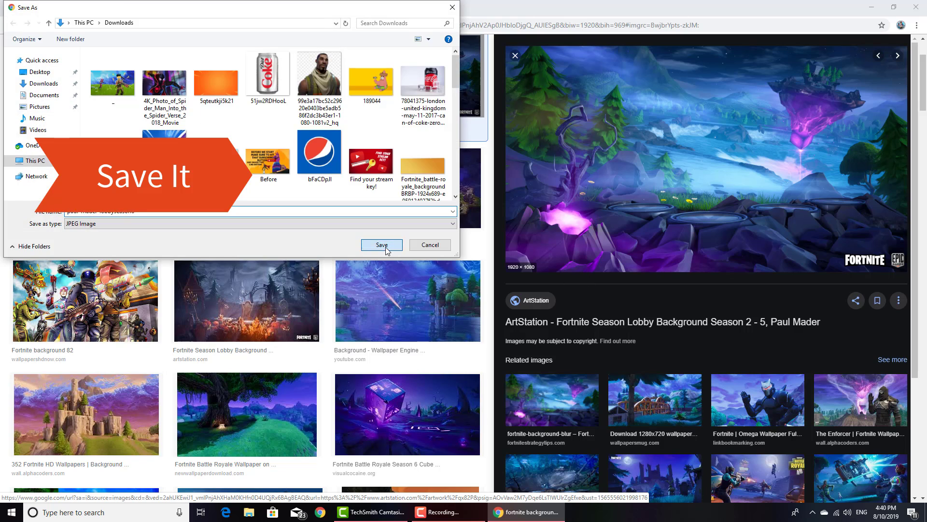
{"action": "left_click", "coordinate": [380, 243]}
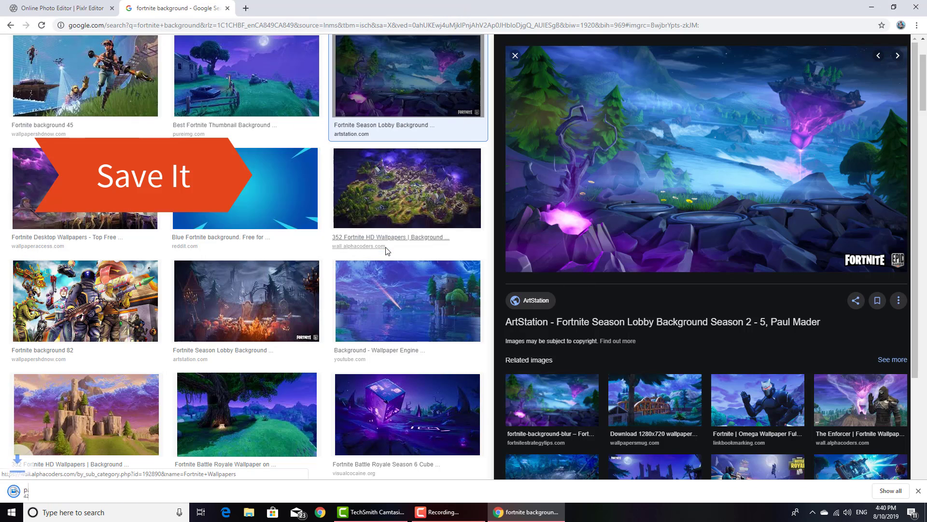
Return to Pixlr Editor and open the downloaded Fortnite lobby background as a new layer in the blank image
{"action": "left_click", "coordinate": [74, 4]}
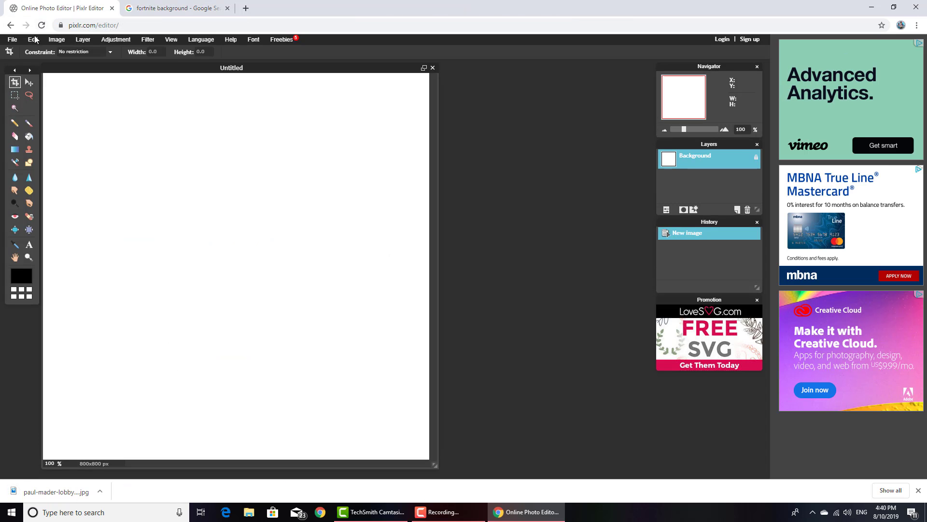
{"action": "left_click", "coordinate": [57, 40]}
{"action": "mouse_move", "coordinate": [83, 39]}
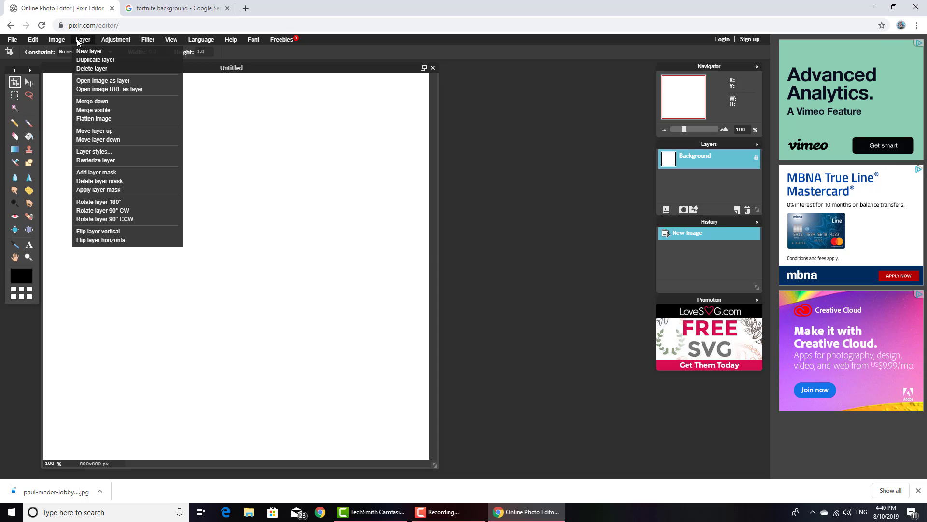
{"action": "left_click", "coordinate": [79, 82]}
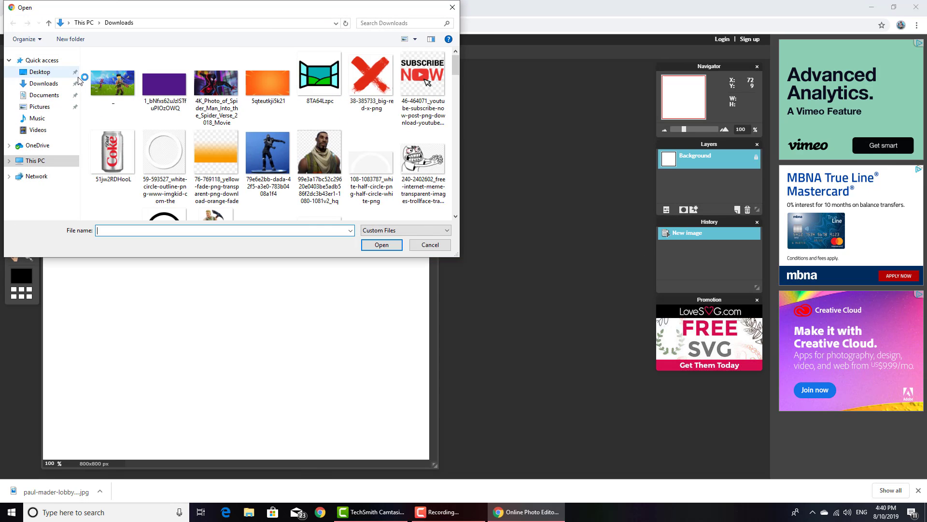
{"action": "left_click", "coordinate": [72, 60]}
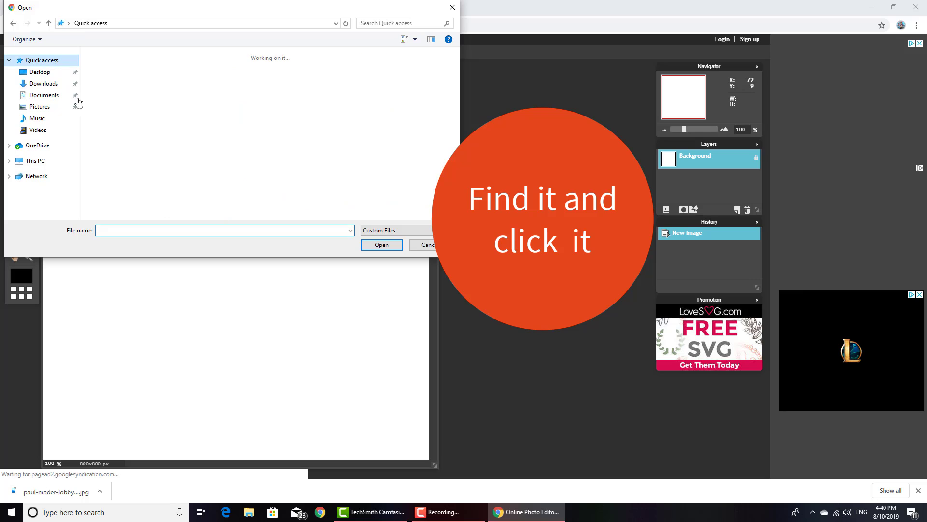
{"action": "double_click", "coordinate": [128, 155]}
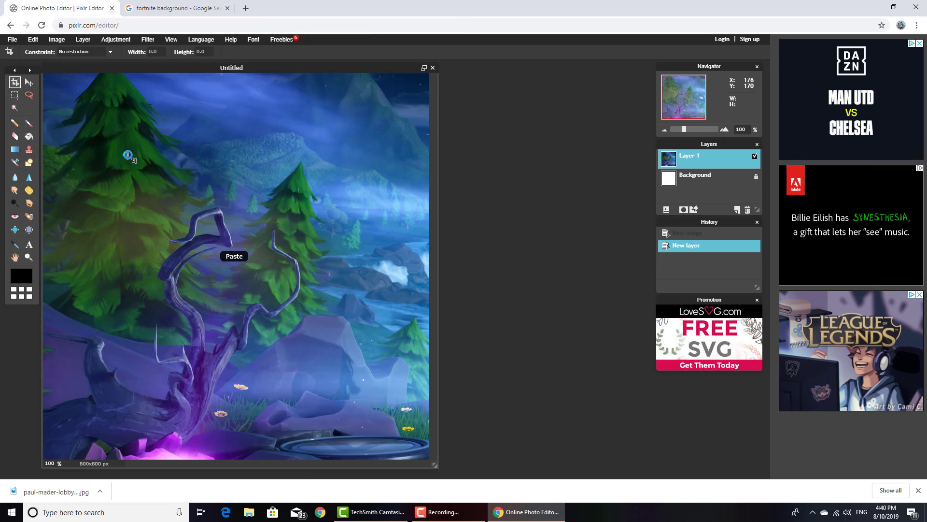
Use Free transform to shift the Fortnite background layer leftward on the canvas and apply the change
{"action": "left_click", "coordinate": [33, 40]}
{"action": "left_click", "coordinate": [48, 109]}
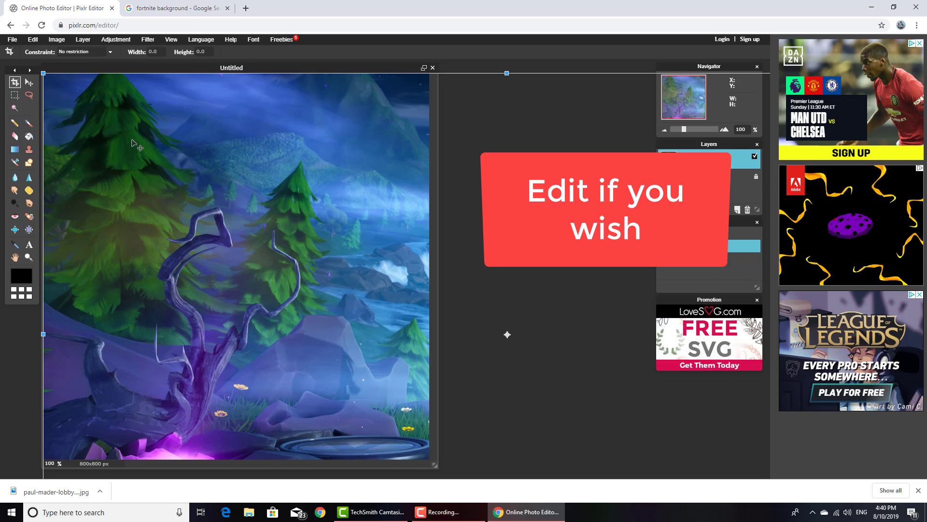
{"action": "left_click_drag", "start_coordinate": [385, 280], "coordinate": [299, 276]}
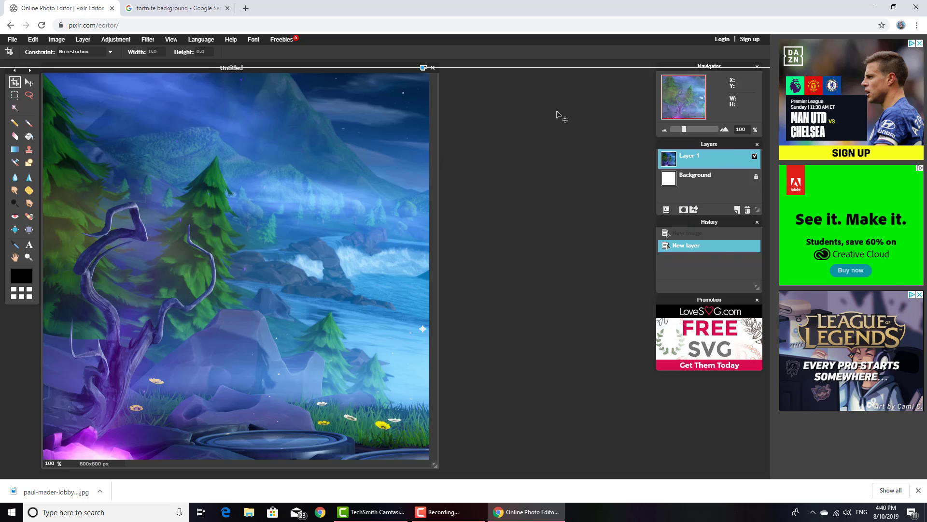
{"action": "left_click", "coordinate": [546, 58]}
{"action": "left_click", "coordinate": [363, 277]}
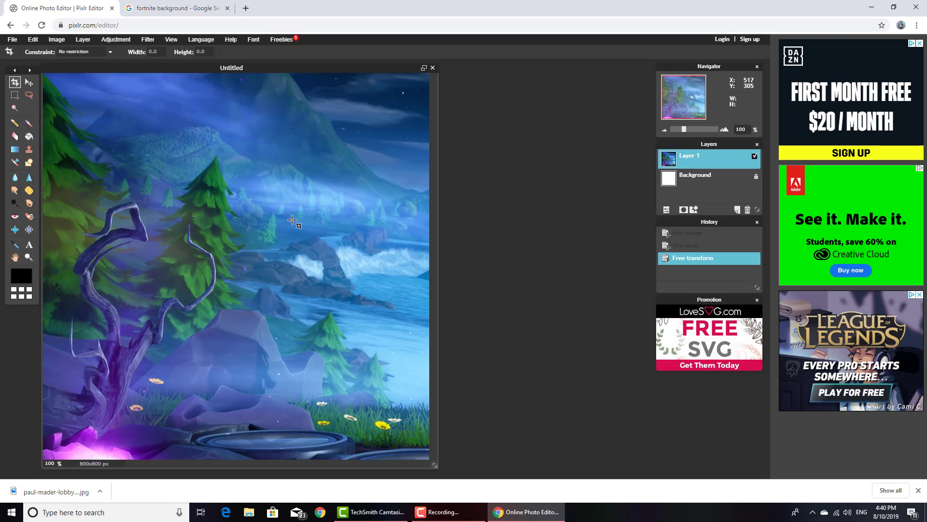
Search Google Images for "fortnite skin png" in another new browser tab
{"action": "left_click", "coordinate": [245, 8]}
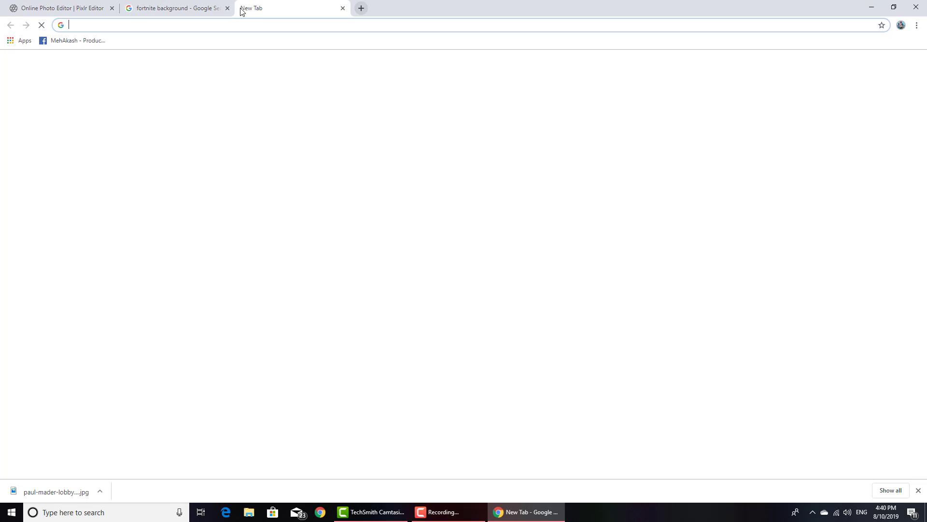
{"action": "type", "text": "for"}
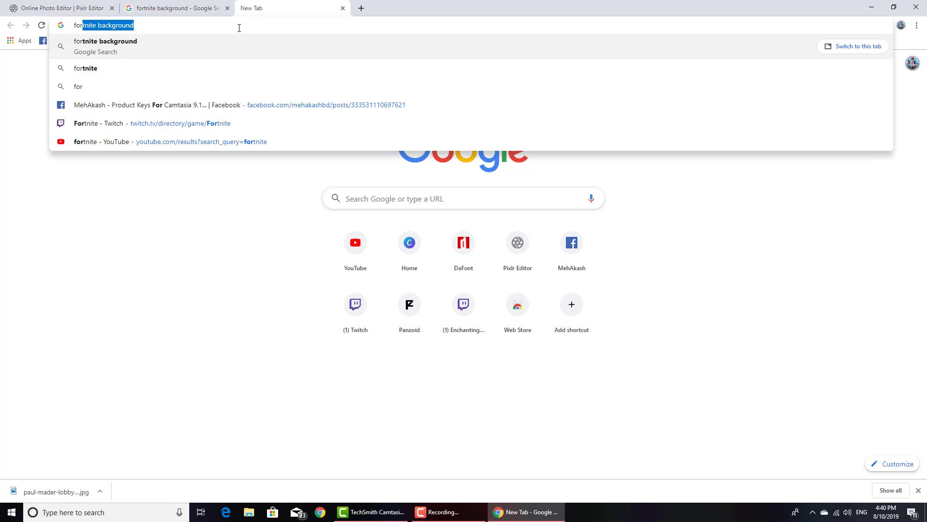
{"action": "type", "text": "tnite"}
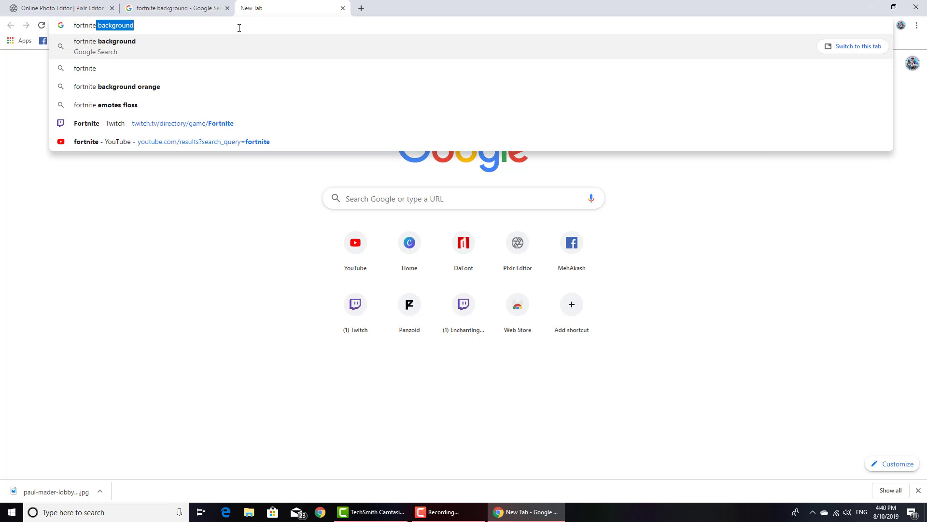
{"action": "type", "text": " skin p"}
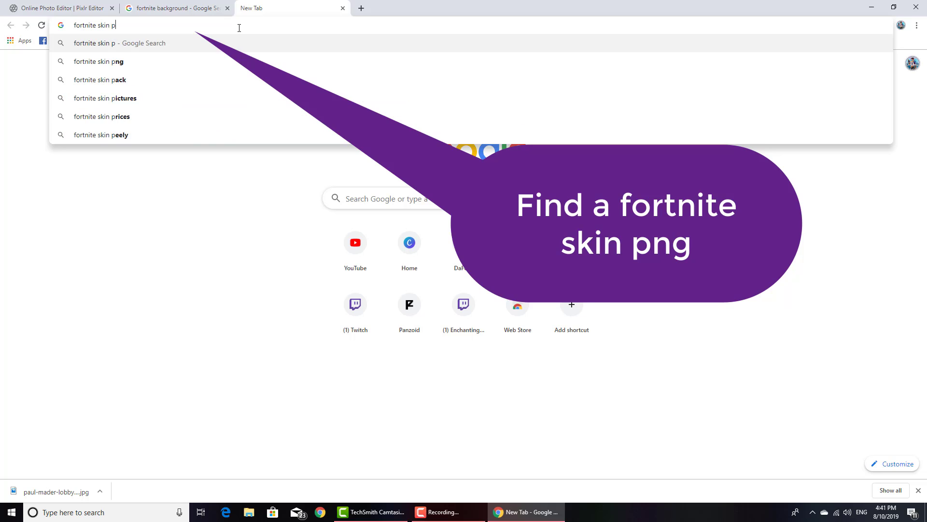
{"action": "type", "text": "ng"}
{"action": "key", "text": "Return"}
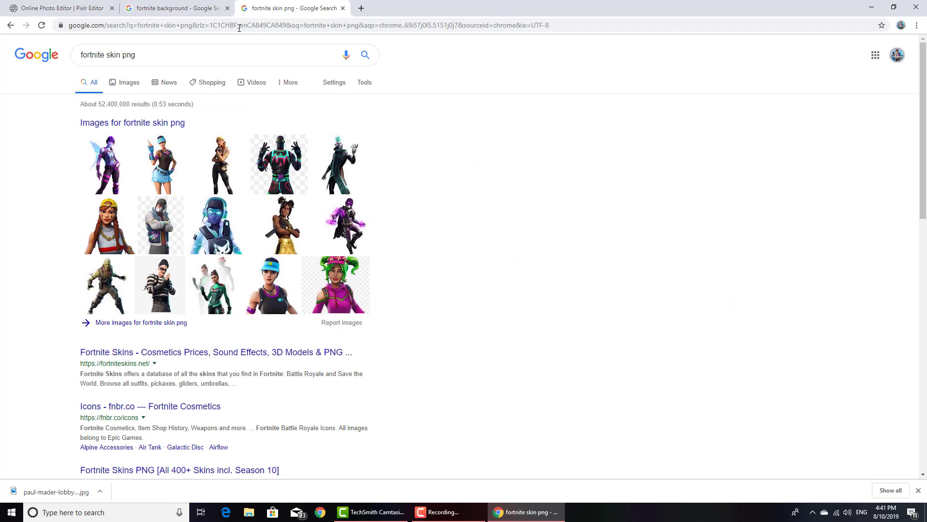
{"action": "left_click", "coordinate": [123, 84]}
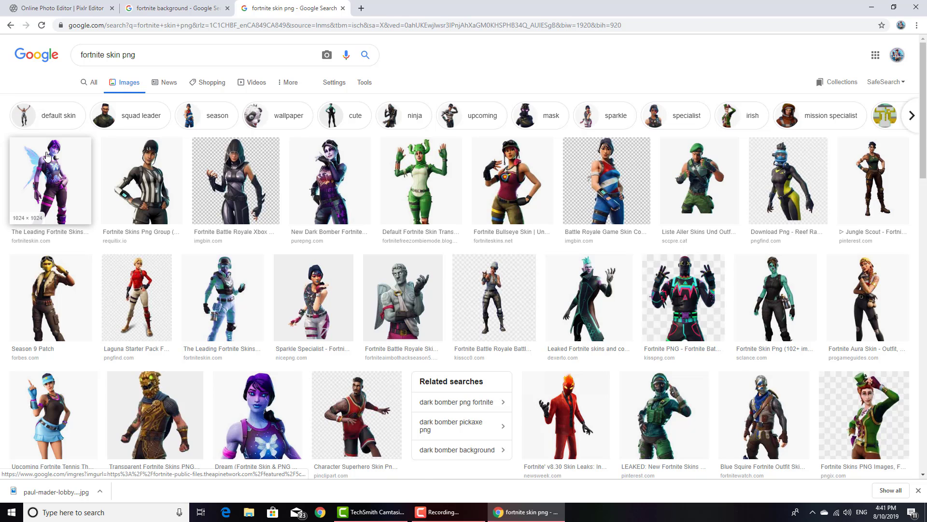
Save the 1024 × 1024 winged purple skin picture from FortniteSkin.com to the Downloads folder as a PNG image
{"action": "left_click", "coordinate": [50, 159]}
{"action": "right_click", "coordinate": [750, 201]}
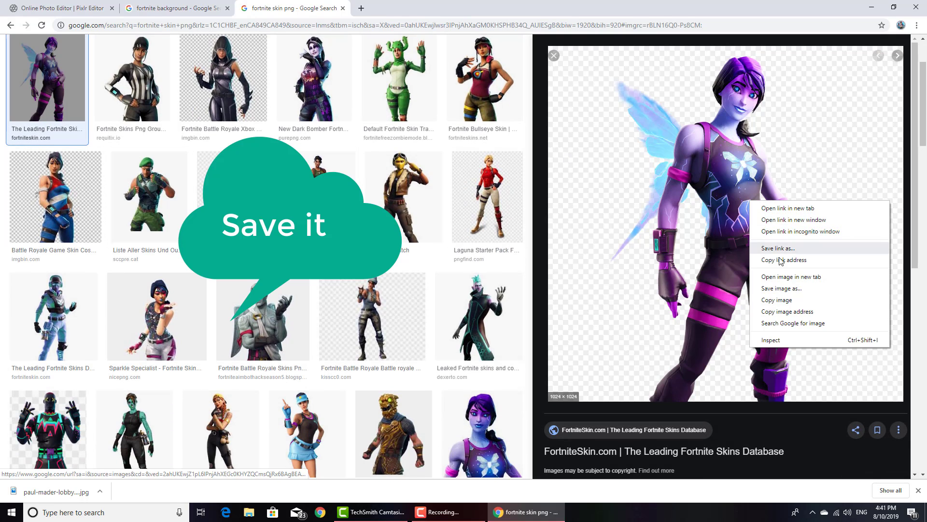
{"action": "left_click", "coordinate": [783, 288]}
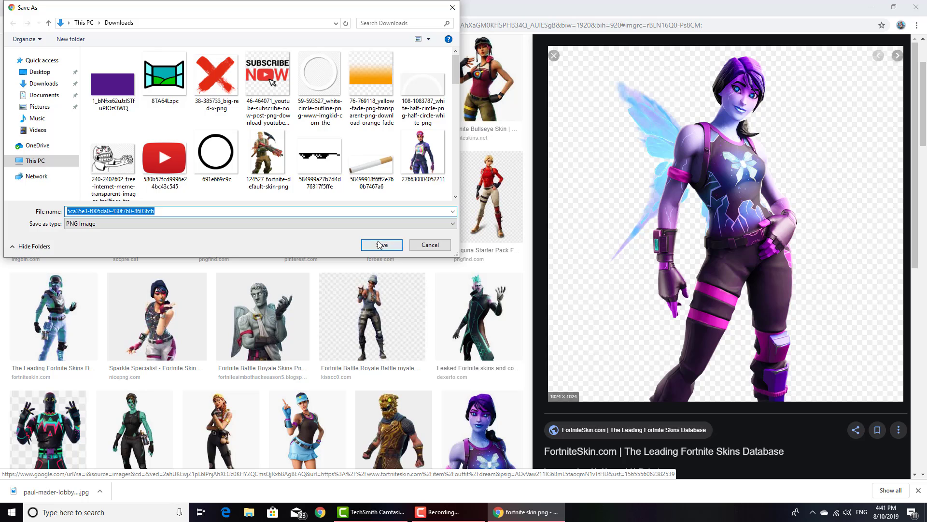
{"action": "left_click", "coordinate": [381, 244]}
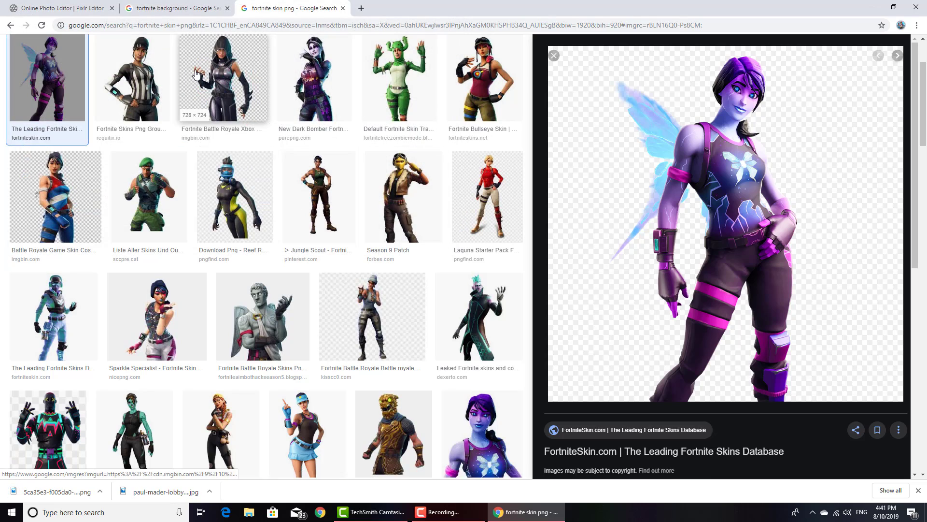
Return to Pixlr Editor and open the downloaded winged purple skin PNG as a new layer
{"action": "left_click", "coordinate": [176, 7]}
{"action": "left_click", "coordinate": [63, 8]}
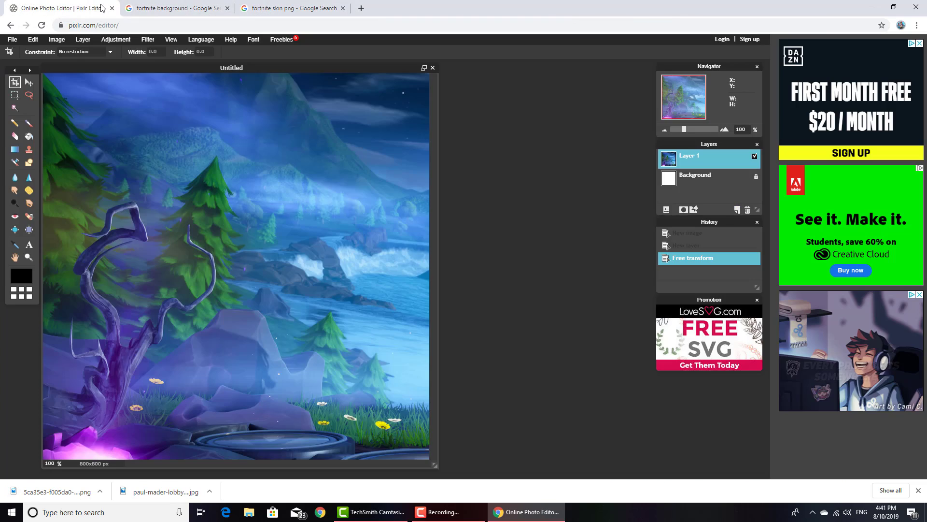
{"action": "left_click", "coordinate": [82, 41]}
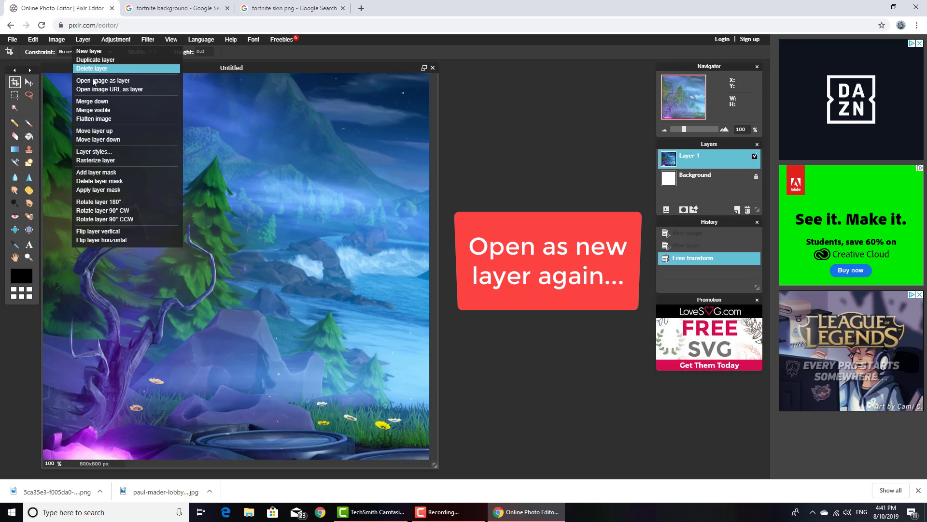
{"action": "left_click", "coordinate": [97, 79]}
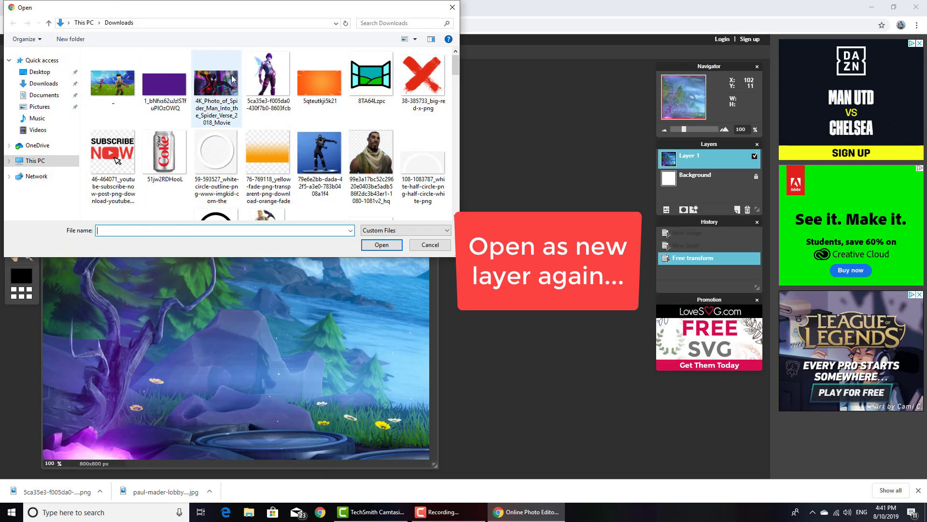
{"action": "double_click", "coordinate": [254, 75]}
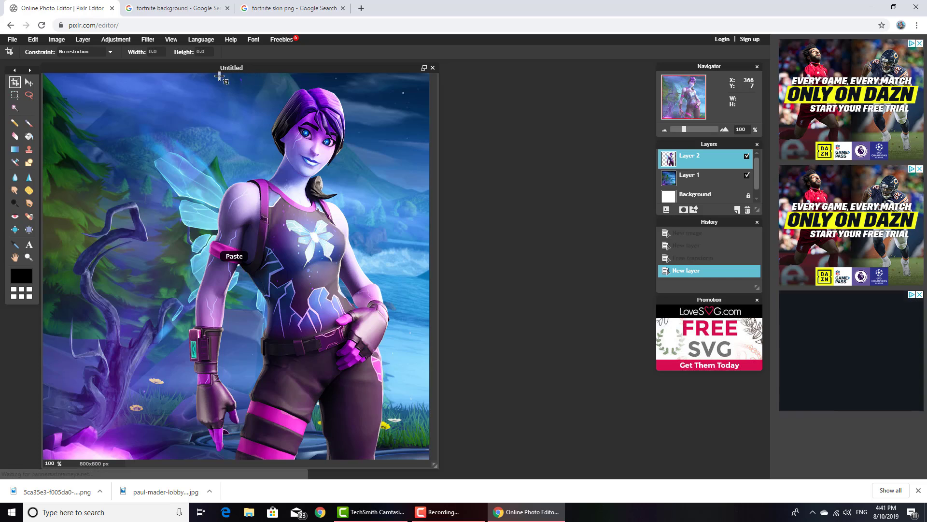
Use Free transform to shrink the skin layer, shift it leftward on the canvas, and apply the change
{"action": "left_click", "coordinate": [34, 40]}
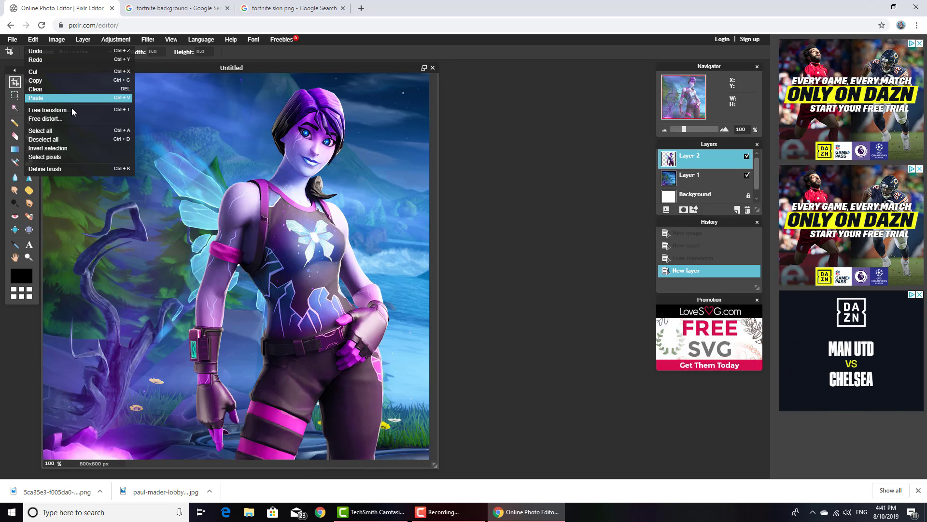
{"action": "left_click", "coordinate": [71, 111]}
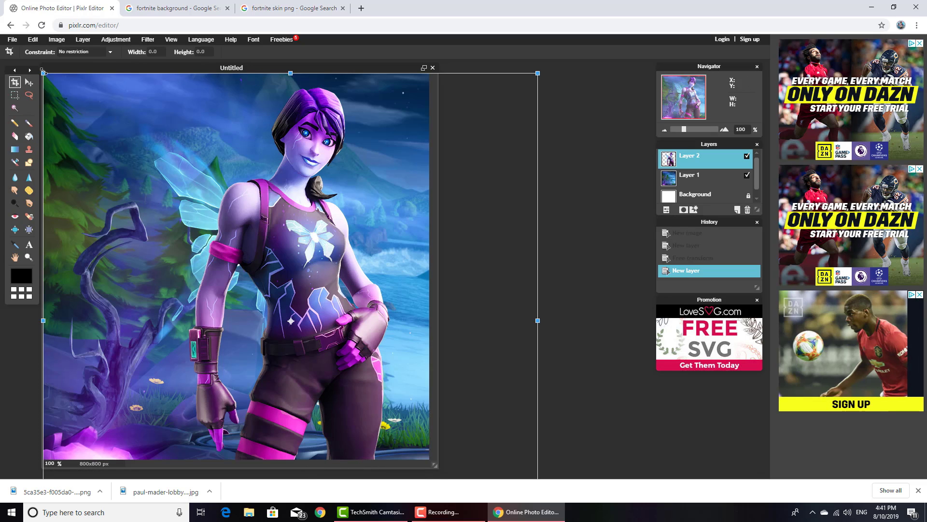
{"action": "left_click_drag", "start_coordinate": [43, 73], "coordinate": [104, 108]}
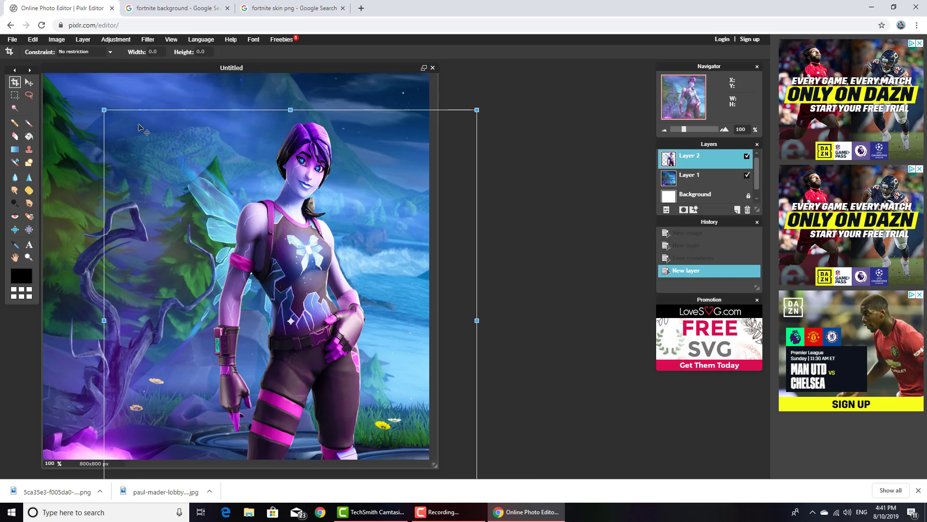
{"action": "left_click_drag", "start_coordinate": [302, 190], "coordinate": [241, 189]}
{"action": "left_click", "coordinate": [540, 90]}
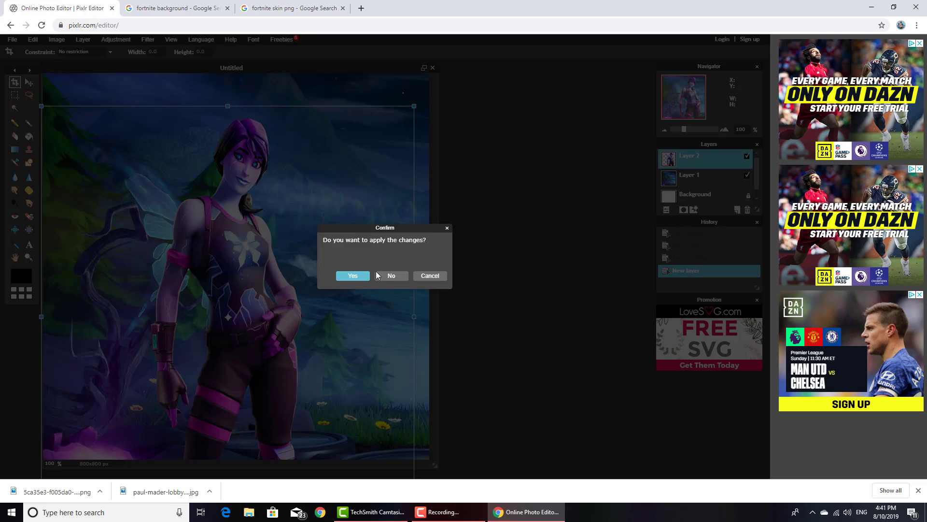
{"action": "left_click", "coordinate": [354, 276]}
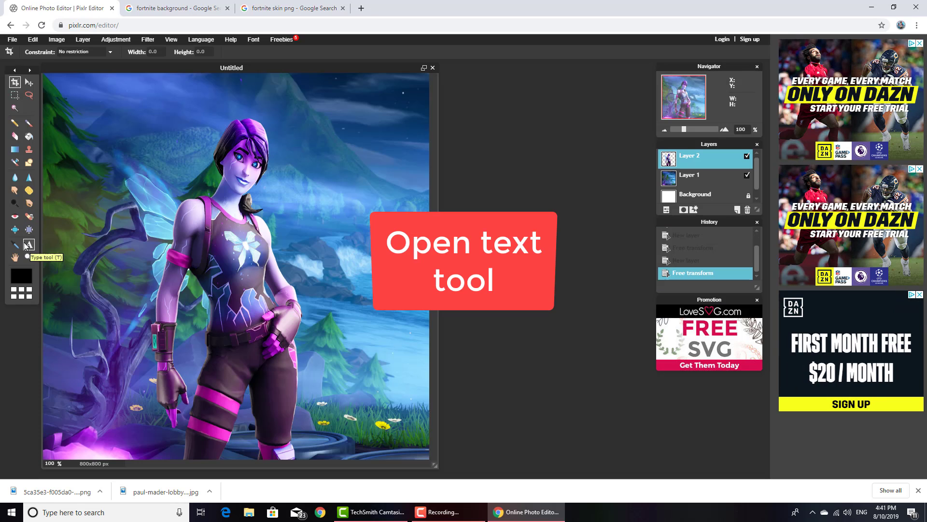
Add the text "Youtube Name" near the character's wrist with the Type tool and colour it white
{"action": "left_click", "coordinate": [30, 244]}
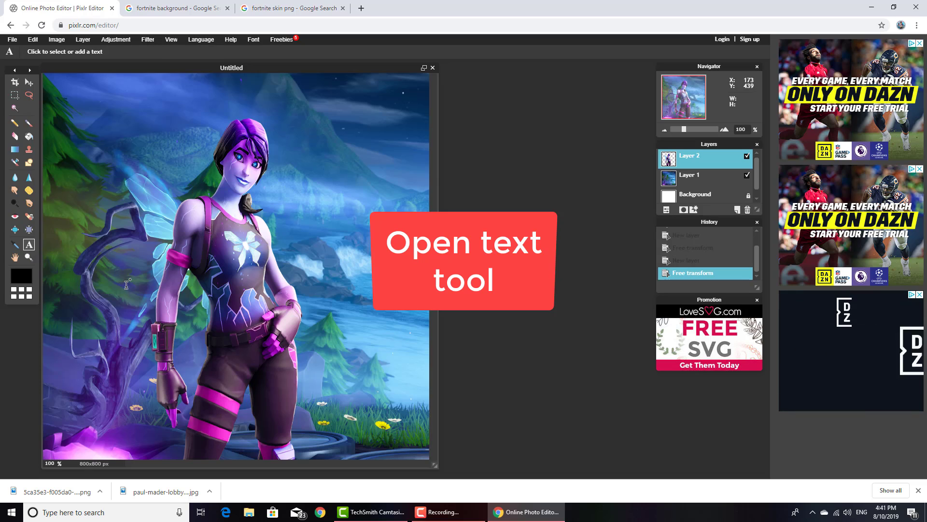
{"action": "left_click", "coordinate": [146, 338]}
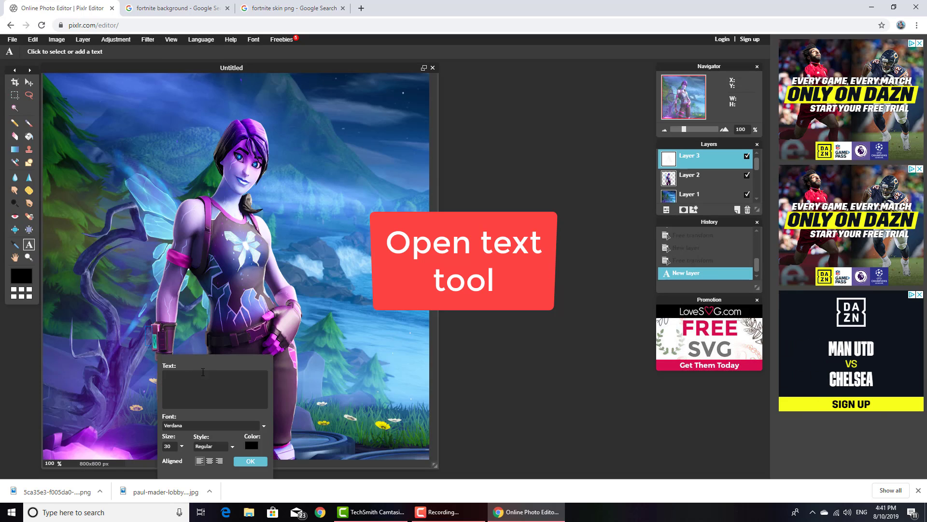
{"action": "type", "text": "Youtube Name"}
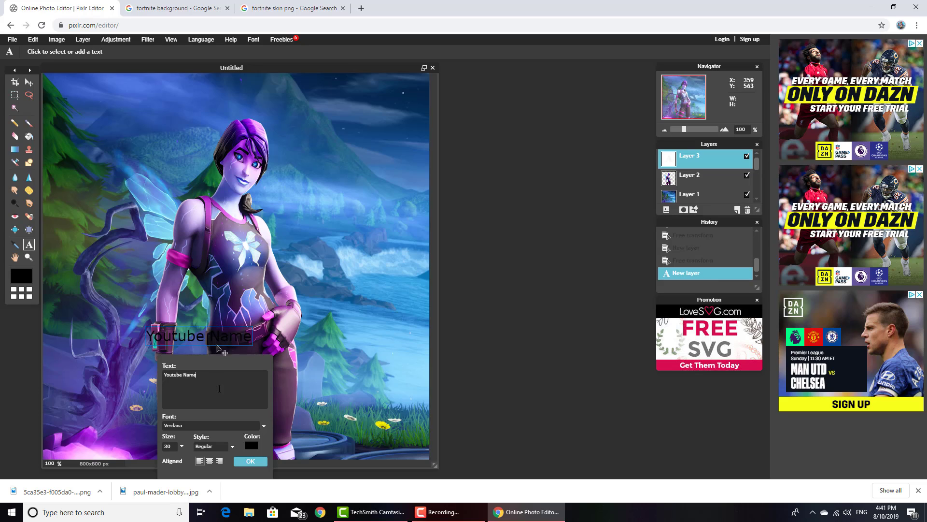
{"action": "left_click", "coordinate": [252, 445]}
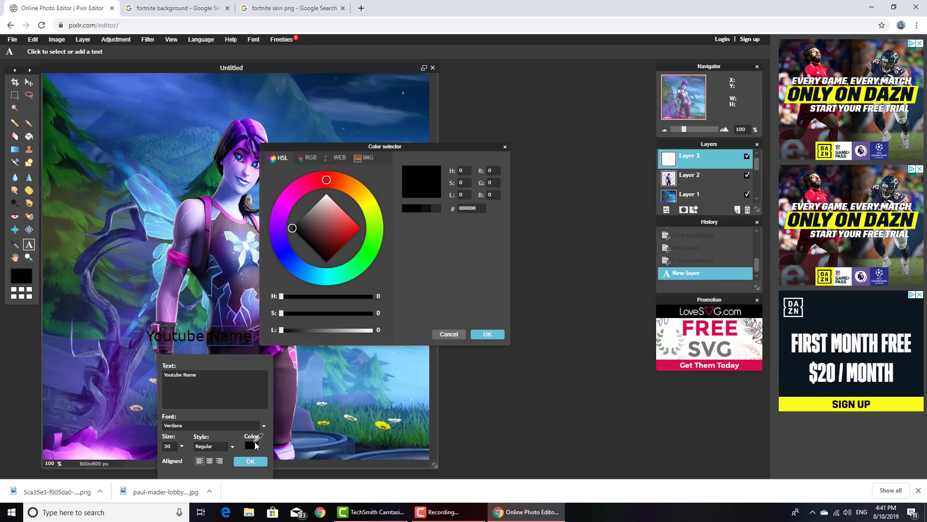
{"action": "left_click", "coordinate": [328, 198]}
{"action": "left_click", "coordinate": [488, 334]}
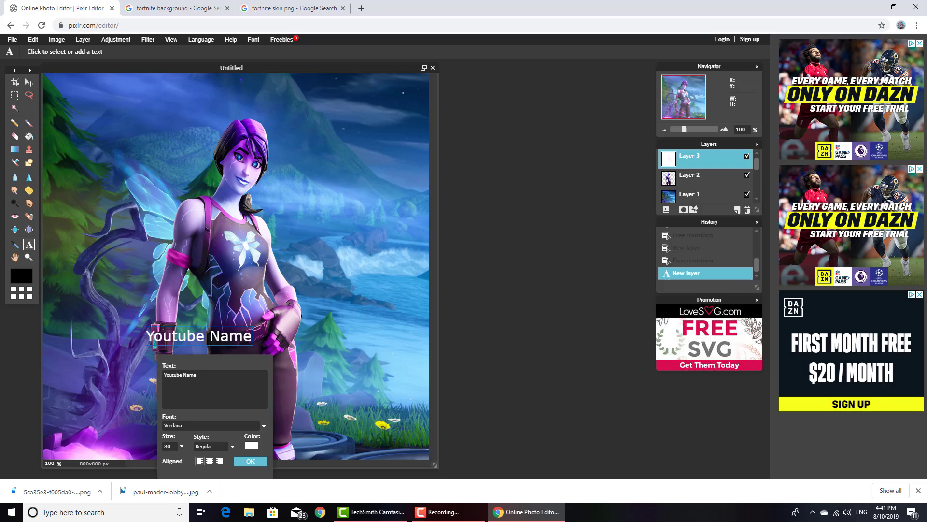
Set the font of the "Youtube Name" text to Againts
{"action": "left_click", "coordinate": [201, 425]}
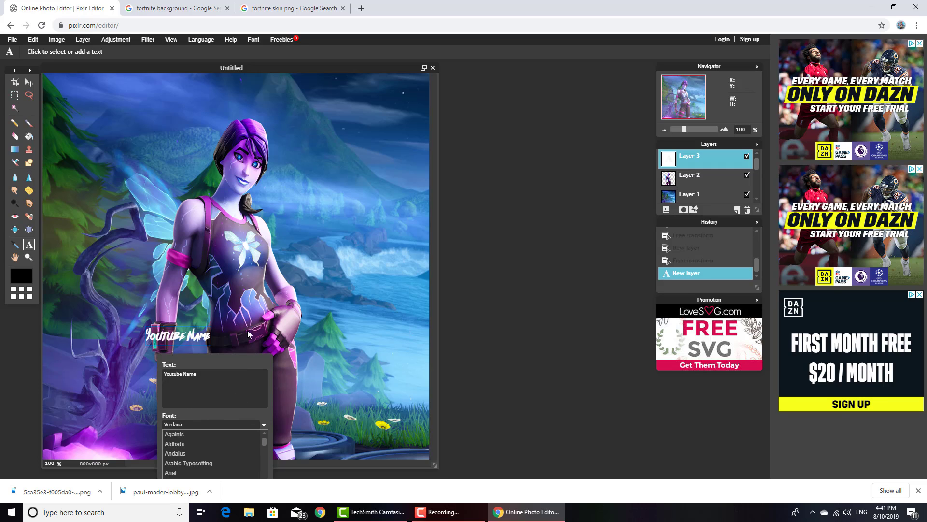
{"action": "left_click_drag", "start_coordinate": [237, 357], "coordinate": [265, 210]}
{"action": "left_click", "coordinate": [254, 280]}
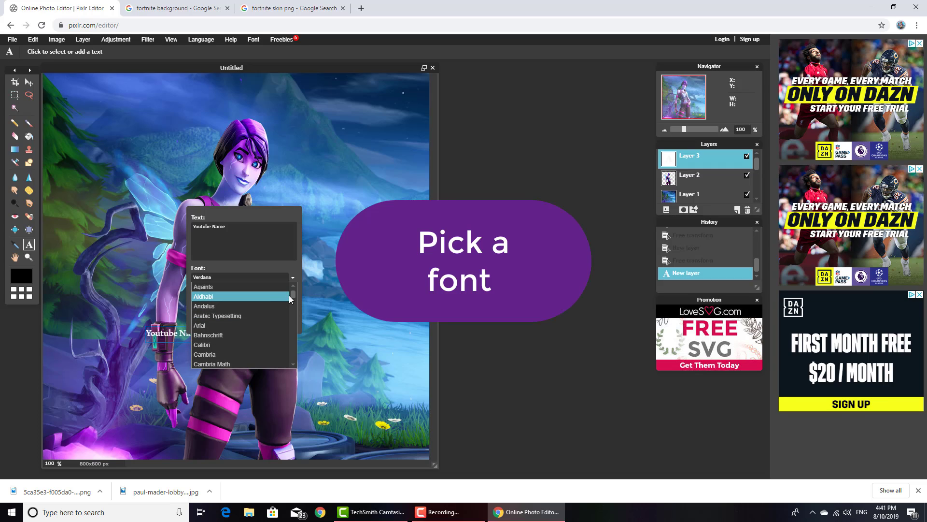
{"action": "left_click", "coordinate": [267, 287]}
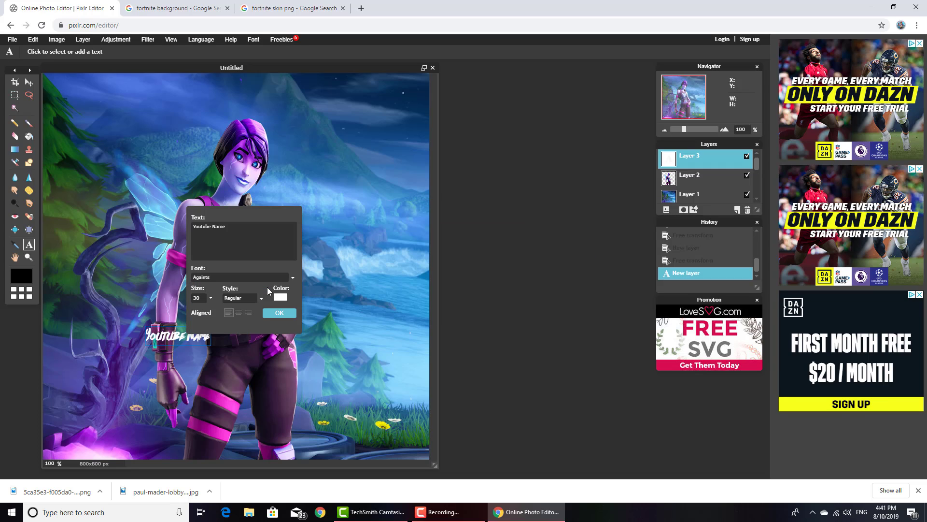
Enlarge the "Youtube Name" text to size 154, shift it toward the canvas's left edge, and accept the text
{"action": "left_click", "coordinate": [210, 299]}
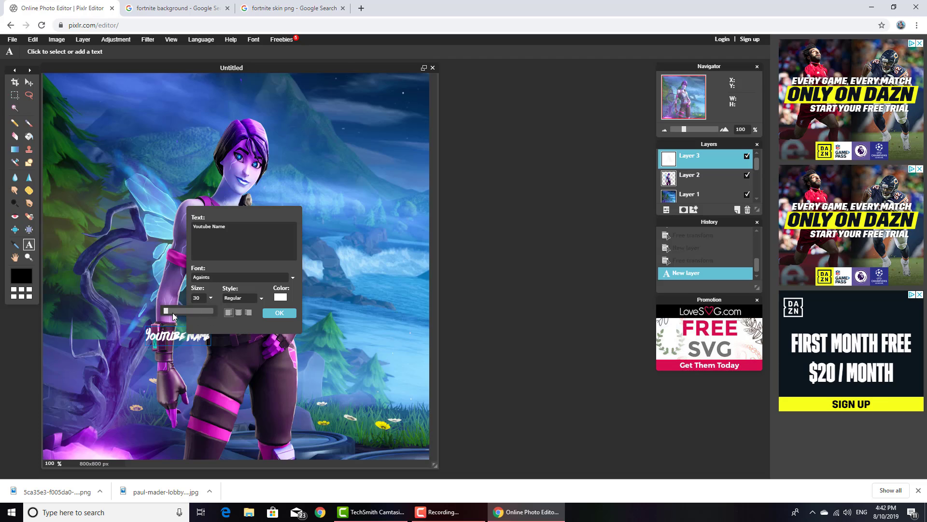
{"action": "left_click_drag", "start_coordinate": [172, 314], "coordinate": [173, 314]}
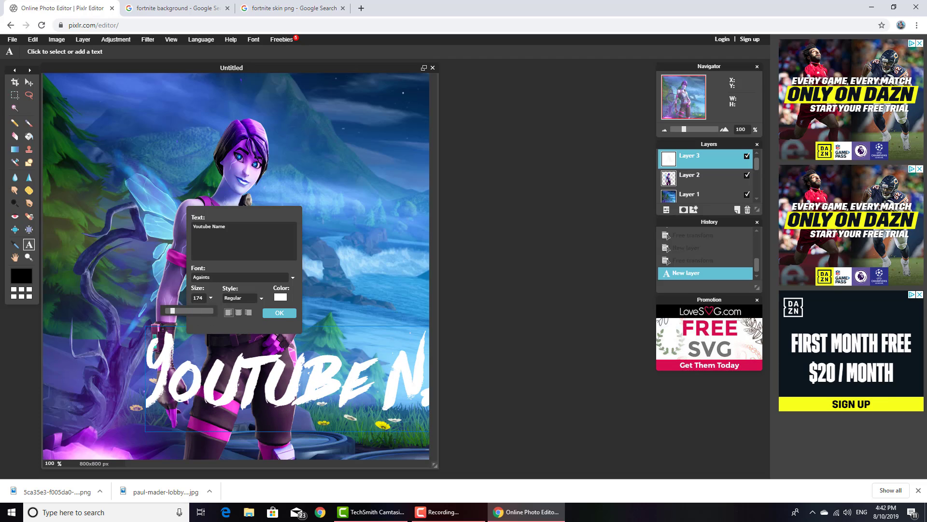
{"action": "left_click_drag", "start_coordinate": [283, 339], "coordinate": [172, 311]}
{"action": "left_click", "coordinate": [269, 312]}
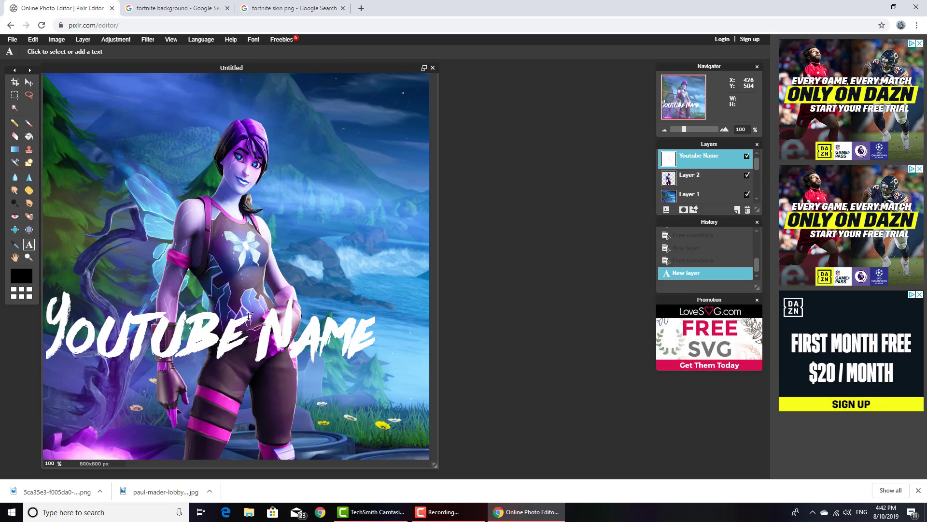
Undo the addition of the "Youtube Name" text layer
{"action": "left_click", "coordinate": [249, 317]}
{"action": "left_click", "coordinate": [283, 316]}
{"action": "key", "text": "v"}
{"action": "key", "text": "ctrl+z"}
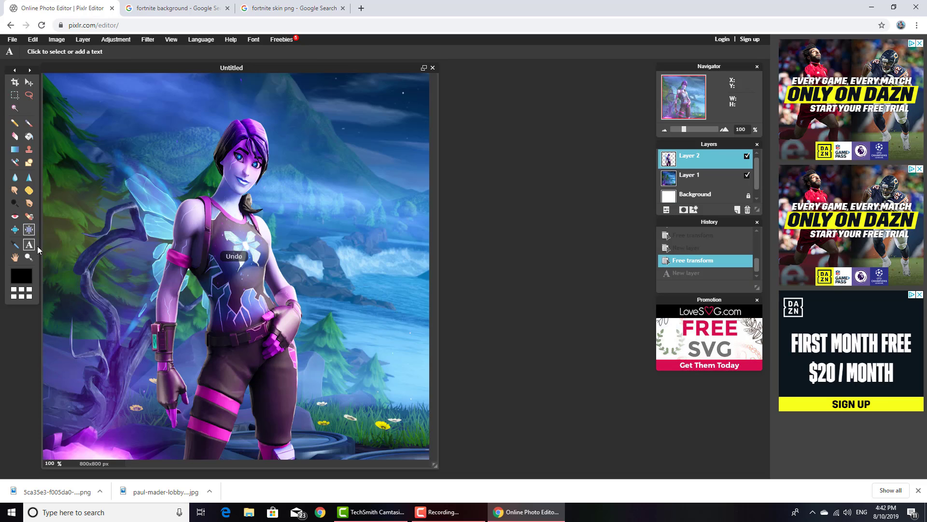
Add the text "Youtube Name" on a new layer at size 144 and position it across the character's waist
{"action": "left_click", "coordinate": [188, 311]}
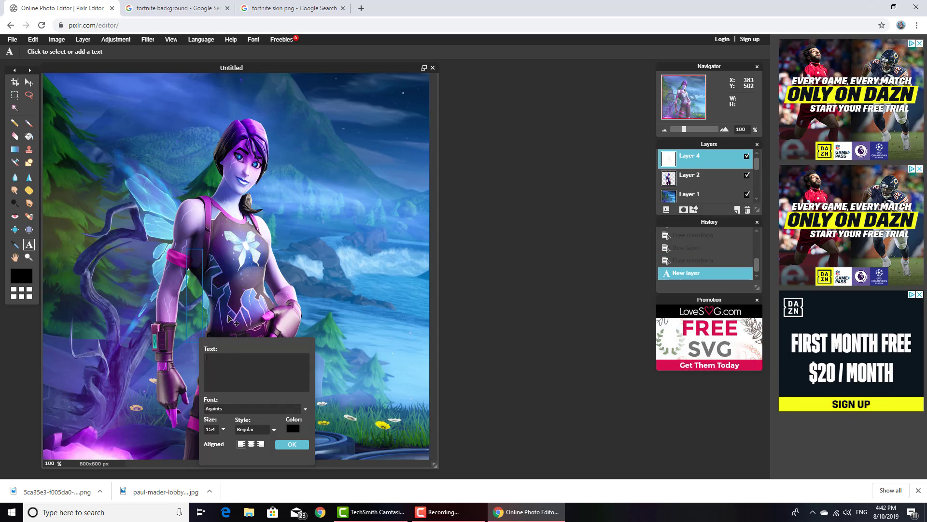
{"action": "type", "text": "Youtu"}
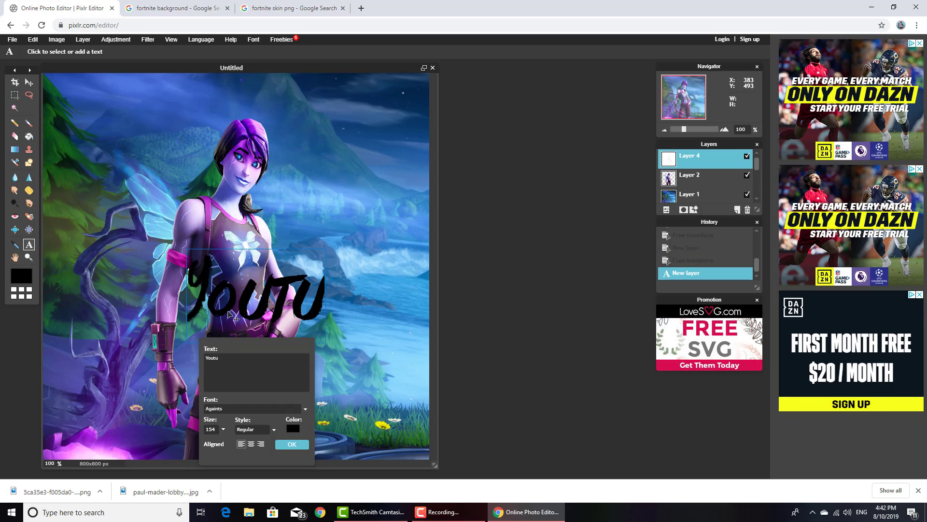
{"action": "type", "text": "be Name"}
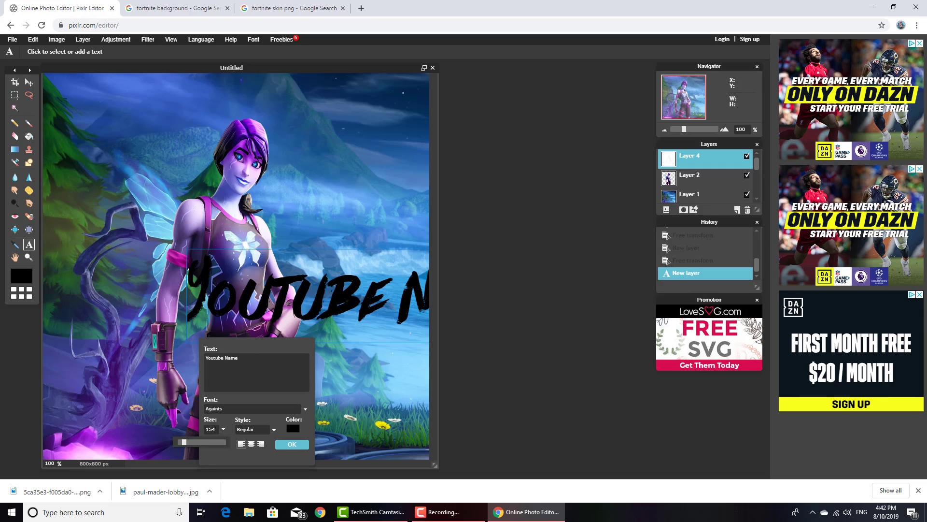
{"action": "left_click_drag", "start_coordinate": [184, 442], "coordinate": [181, 442]}
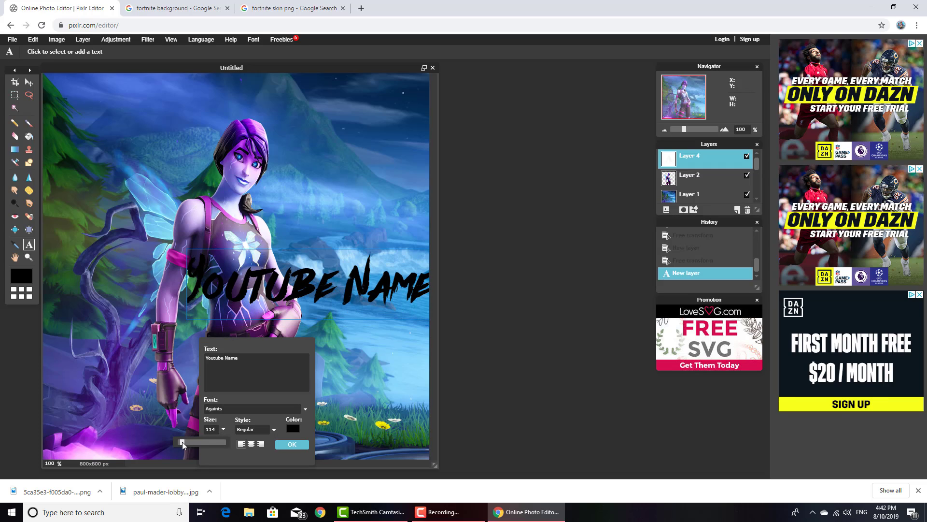
{"action": "left_click_drag", "start_coordinate": [302, 290], "coordinate": [233, 323]}
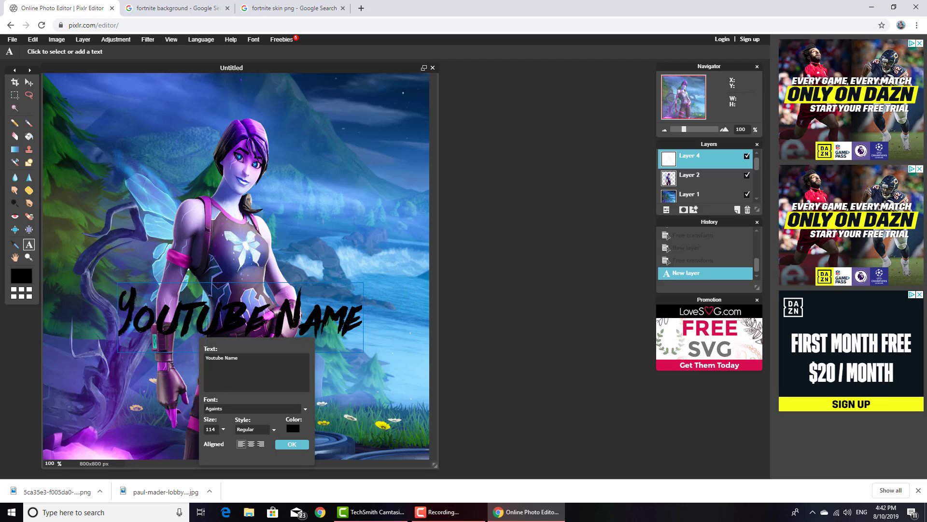
{"action": "left_click_drag", "start_coordinate": [180, 440], "coordinate": [184, 439]}
{"action": "left_click_drag", "start_coordinate": [295, 331], "coordinate": [277, 327]}
Set the colour of the "Youtube Name" text to white and accept the text
{"action": "left_click", "coordinate": [292, 428]}
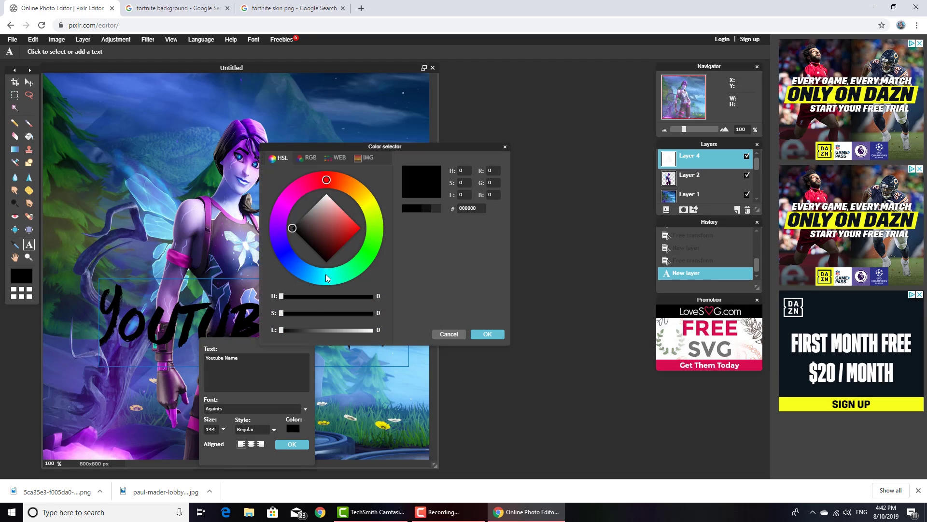
{"action": "left_click", "coordinate": [324, 198]}
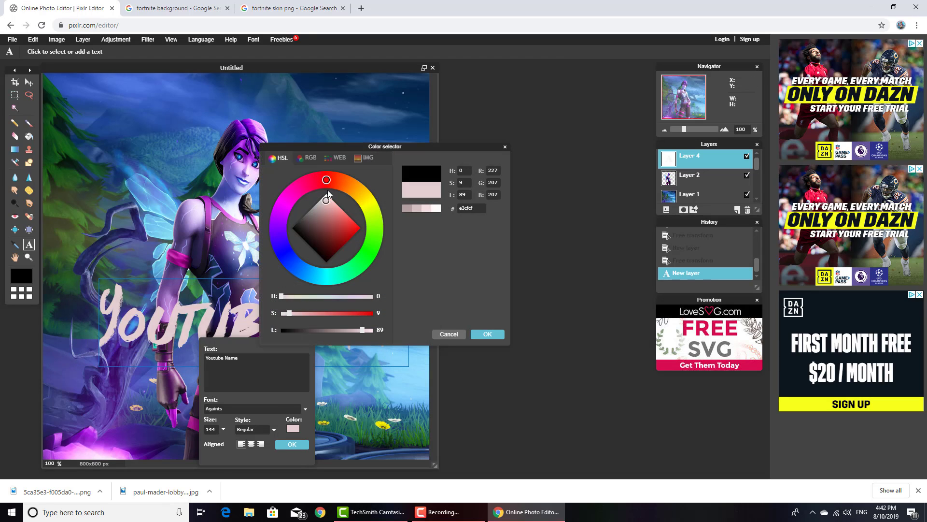
{"action": "left_click", "coordinate": [487, 334]}
{"action": "left_click", "coordinate": [295, 445]}
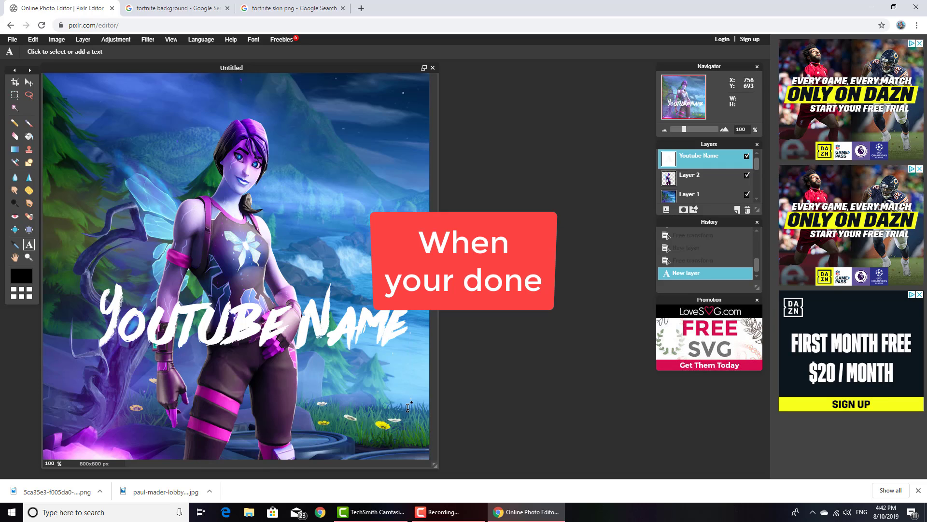
Apply a Drop shadow layer style to the "Youtube Name" text layer
{"action": "right_click", "coordinate": [713, 158]}
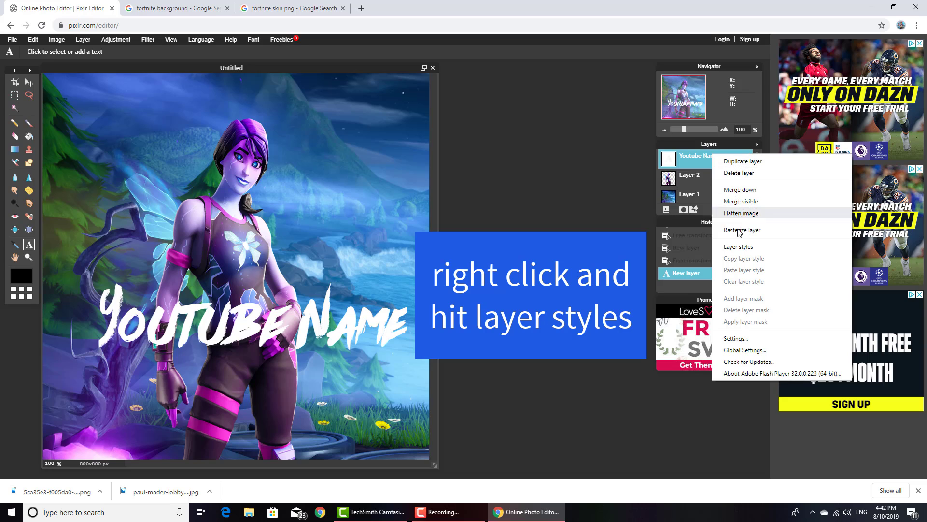
{"action": "left_click", "coordinate": [736, 247]}
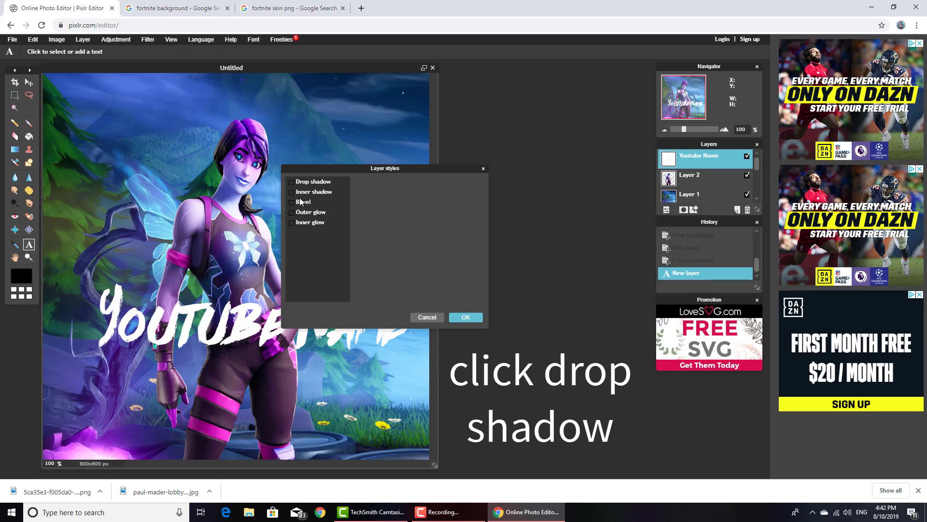
{"action": "left_click", "coordinate": [291, 181]}
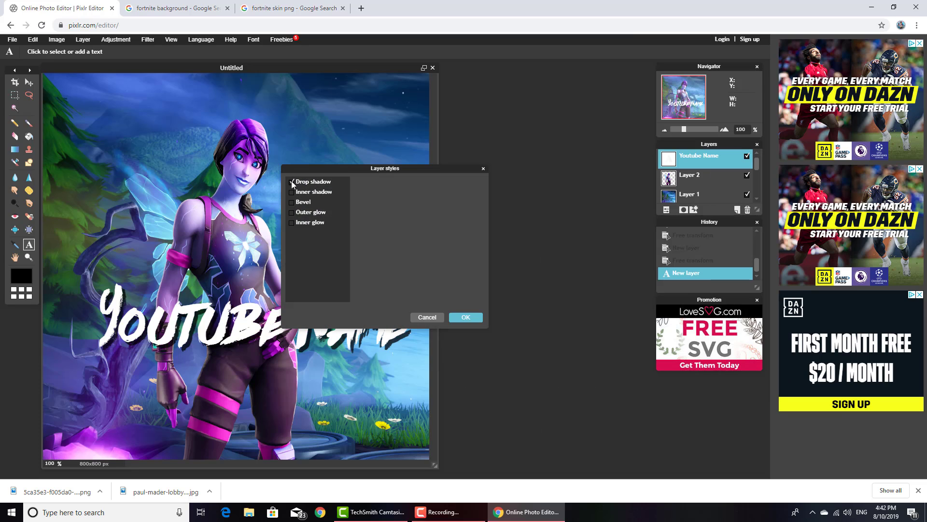
{"action": "left_click", "coordinate": [462, 316]}
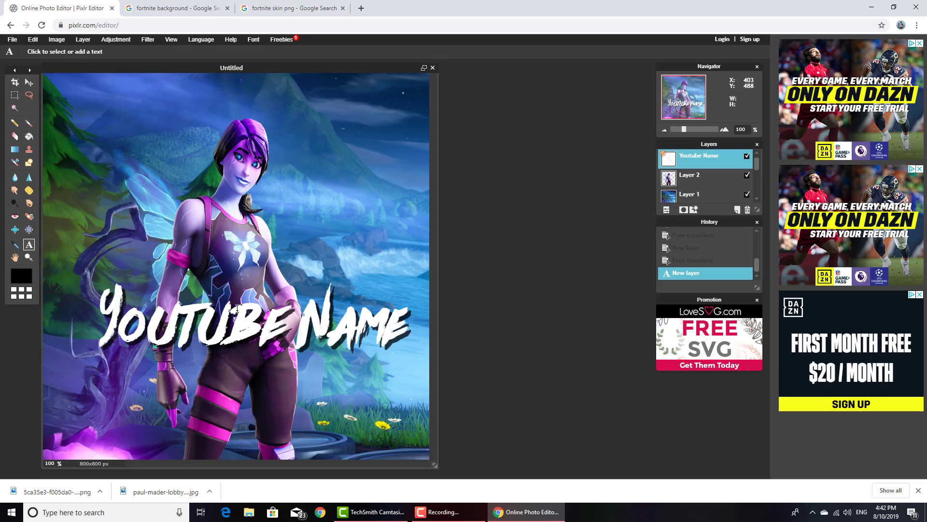
Save the image to Downloads as a JPEG named Untitled at quality 80, replacing the existing file
{"action": "left_click", "coordinate": [12, 41]}
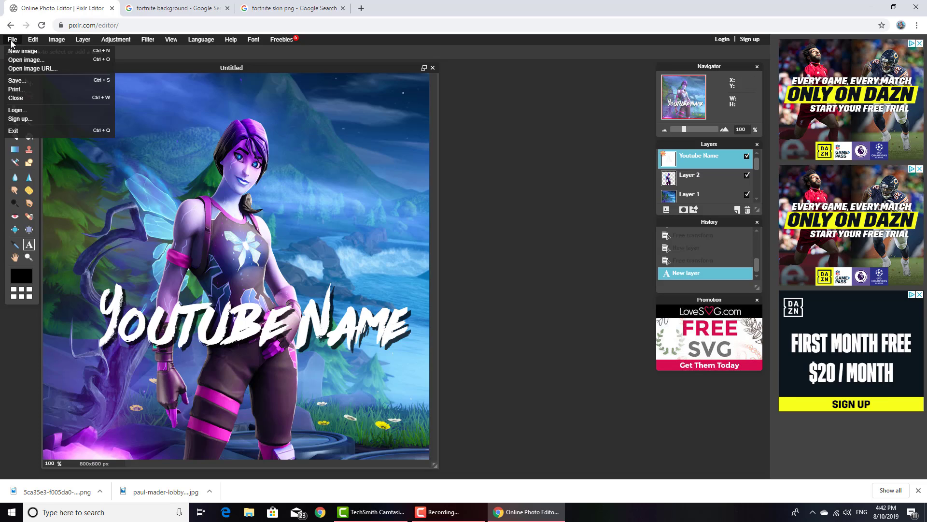
{"action": "left_click", "coordinate": [16, 81]}
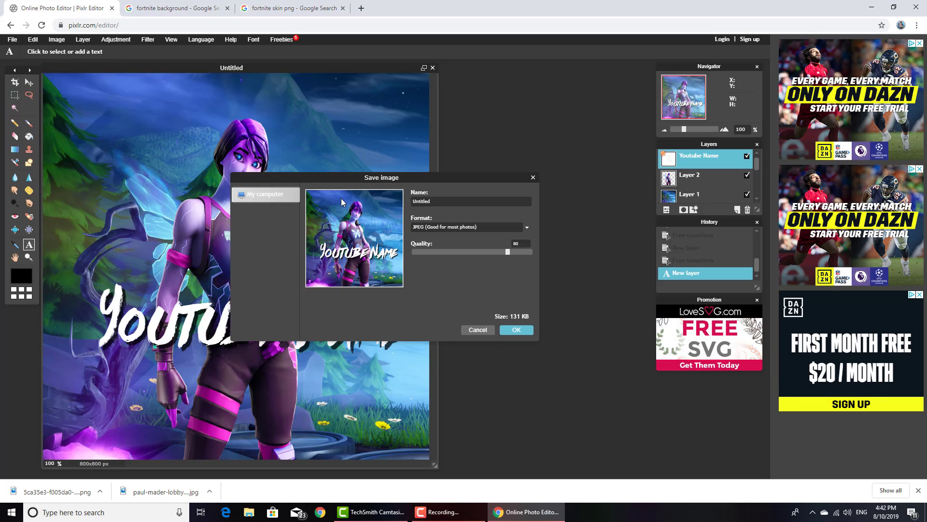
{"action": "left_click", "coordinate": [517, 330]}
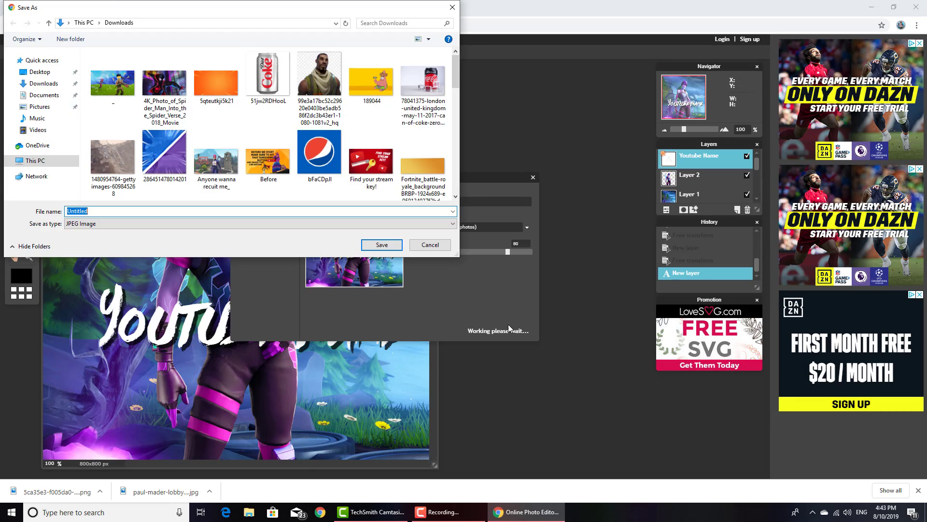
{"action": "left_click", "coordinate": [388, 247]}
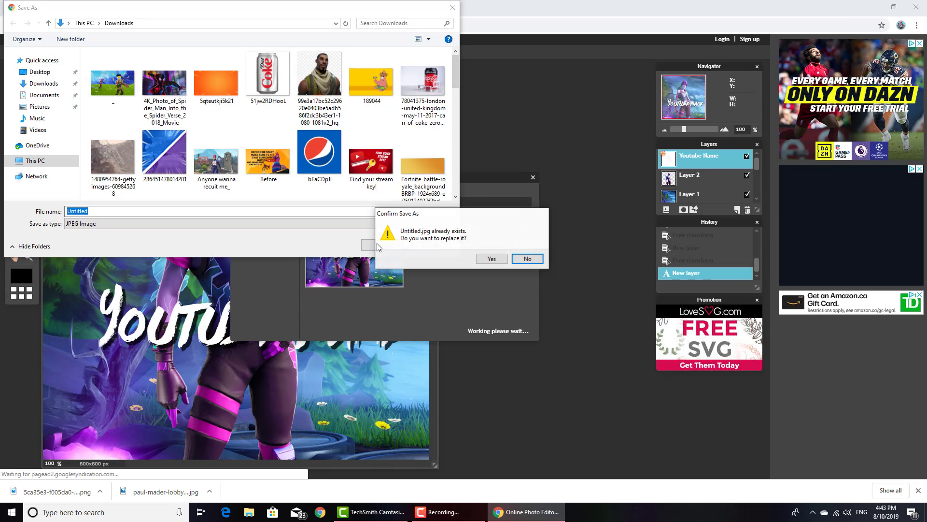
{"action": "left_click", "coordinate": [499, 258]}
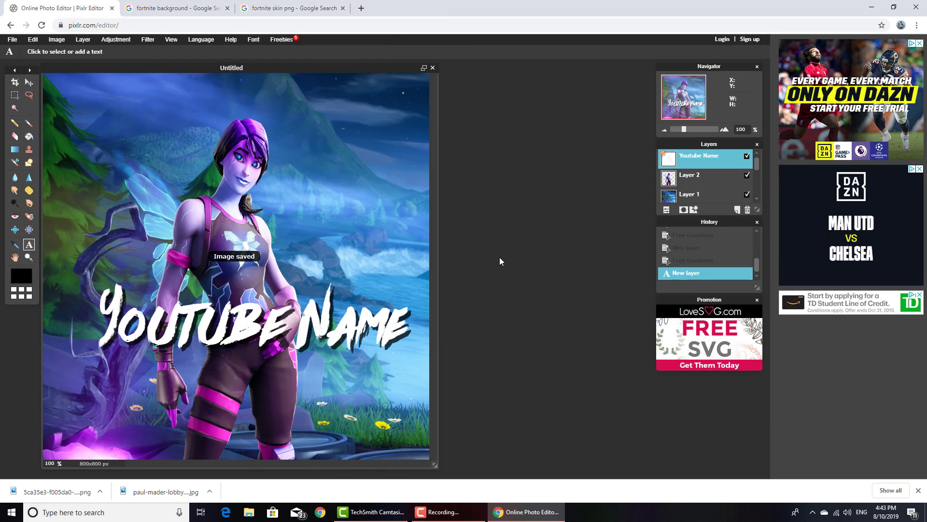